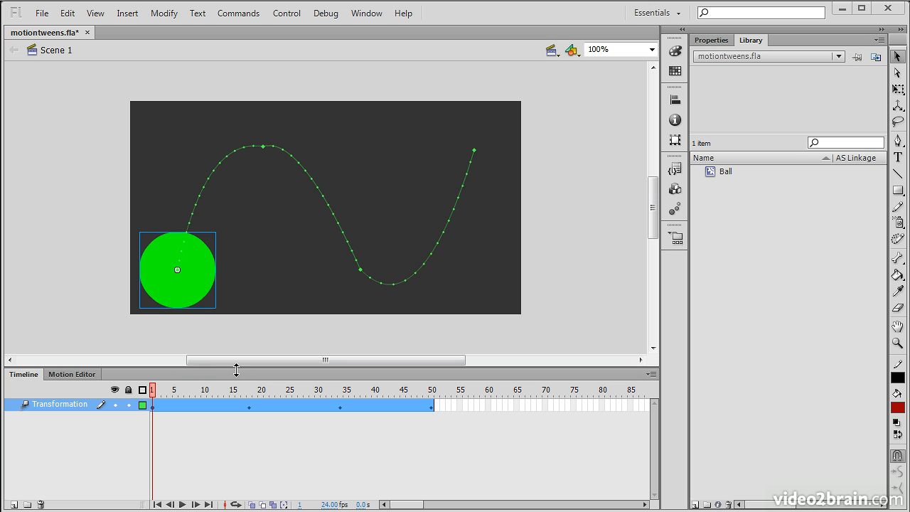
Save the green ball's motion tween as a motion preset named Motion Wave.
left_click(187, 390)
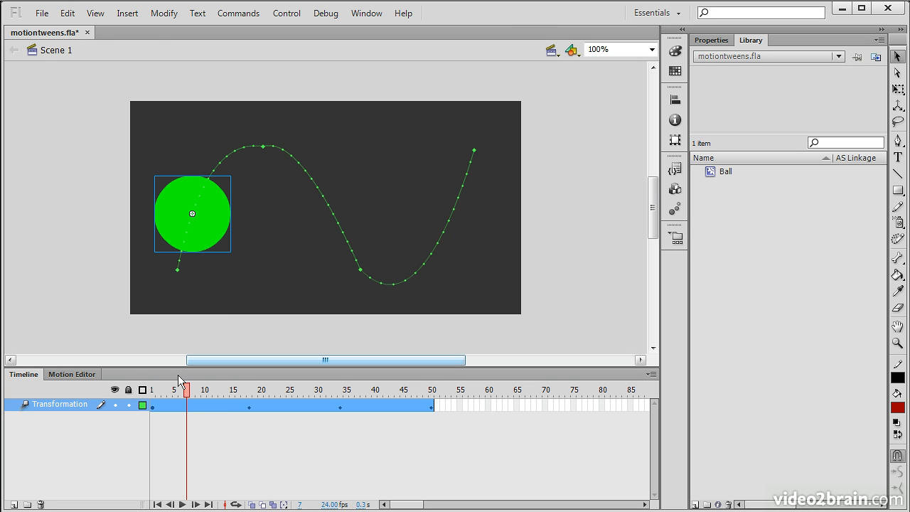
left_click_drag(152, 391, 107, 398)
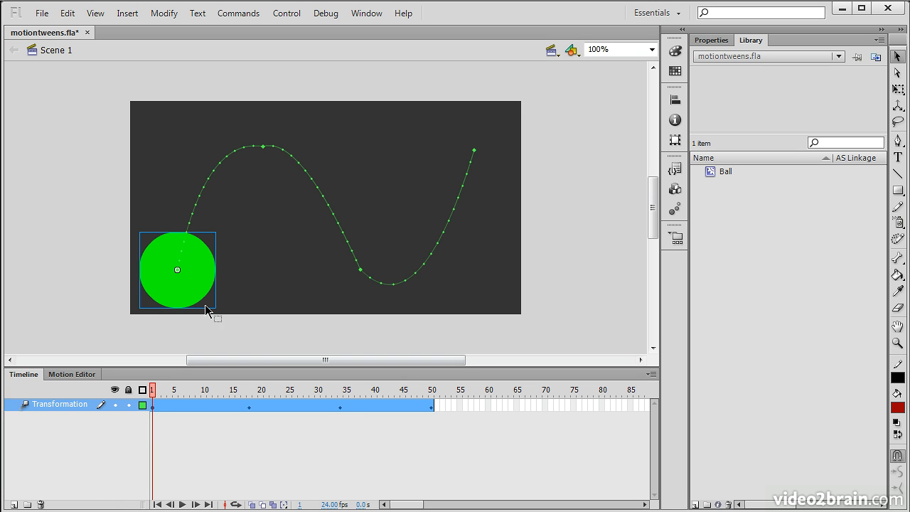
right_click(177, 288)
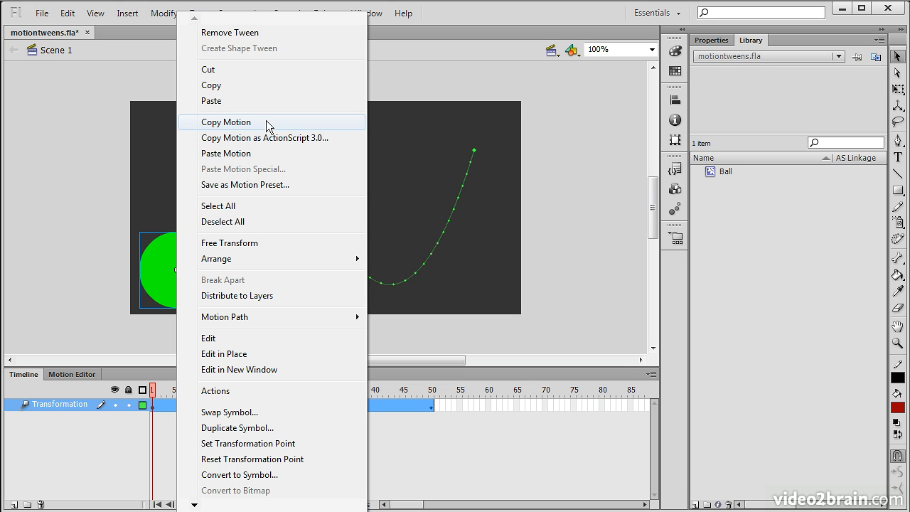
left_click(245, 187)
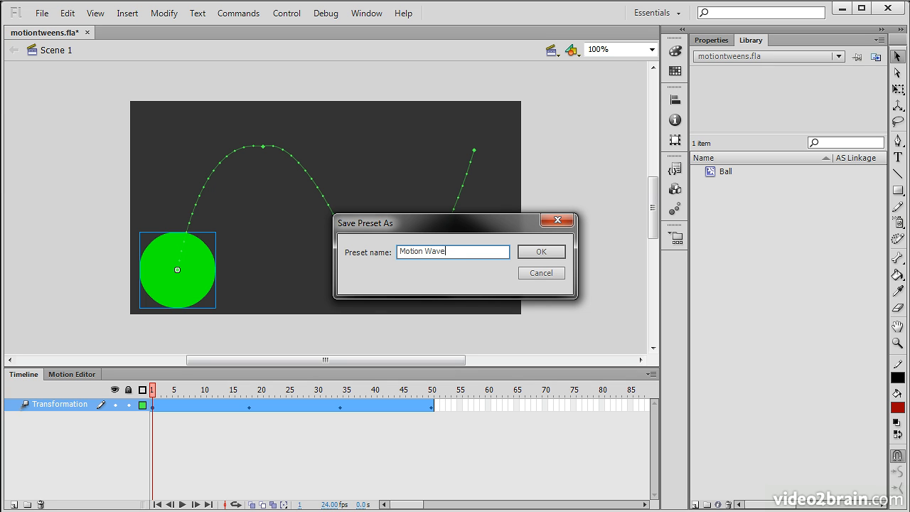
left_click(540, 252)
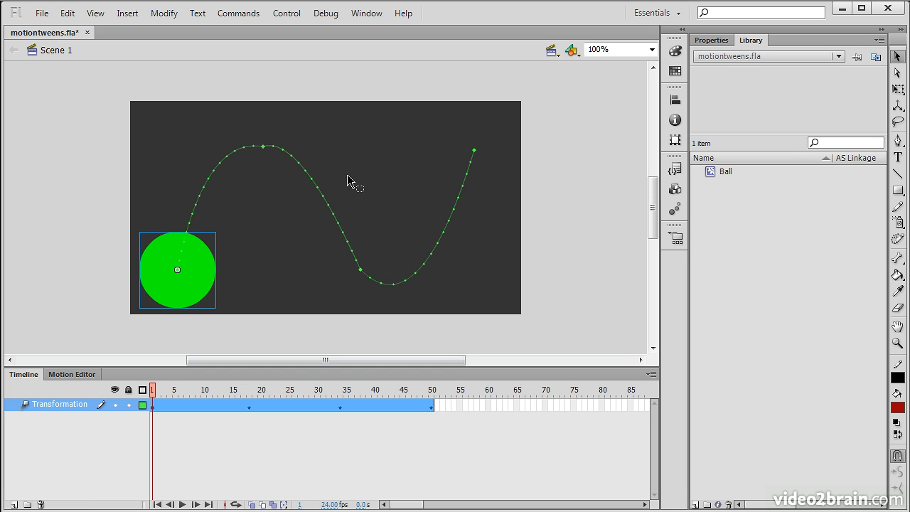
Open the motion presets, view a few default ones such as fly-in-blur-right, and enlarge the preview area.
left_click(674, 211)
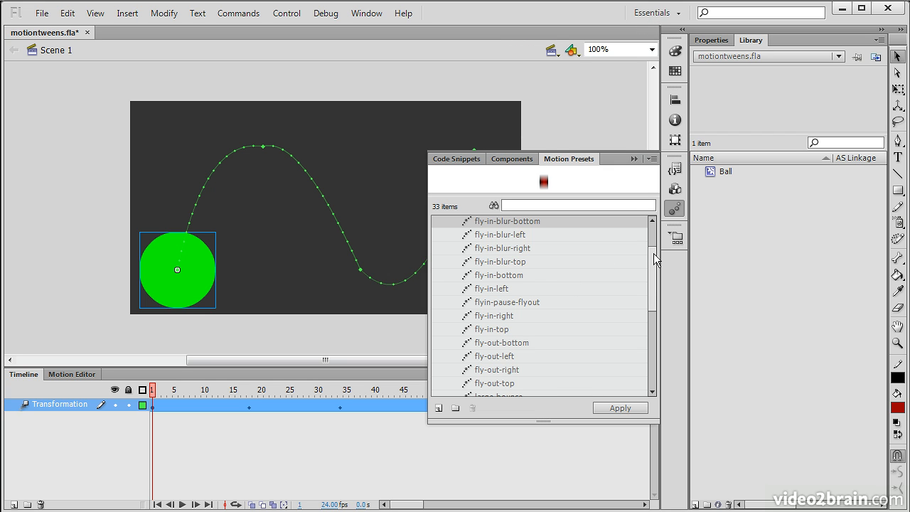
left_click_drag(653, 253, 656, 231)
left_click(528, 236)
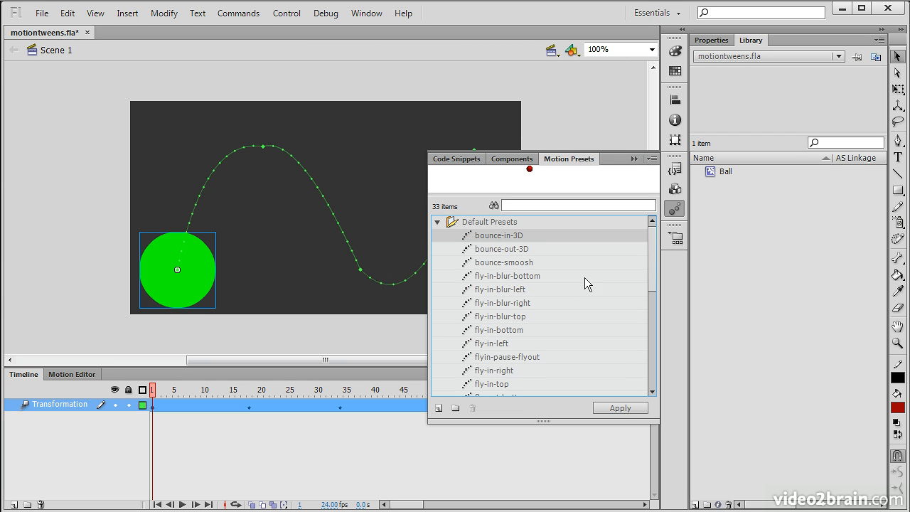
left_click(509, 306)
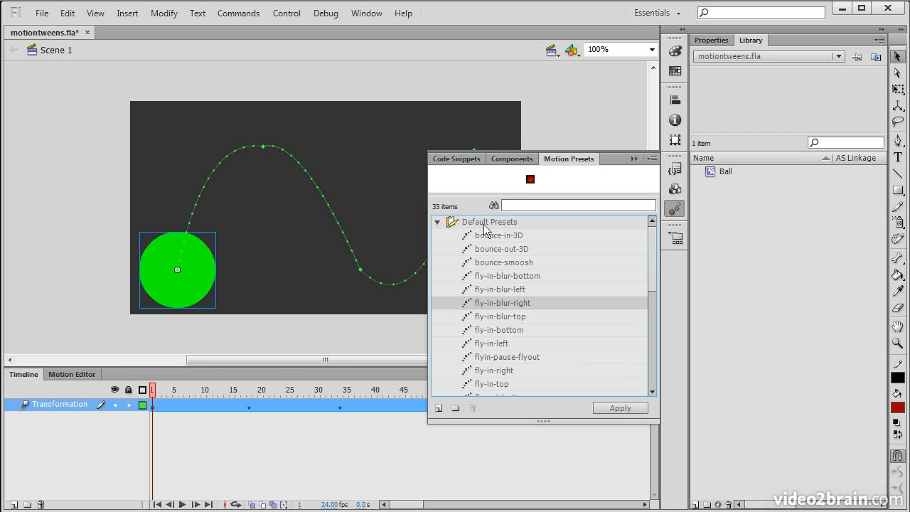
left_click_drag(506, 197, 500, 291)
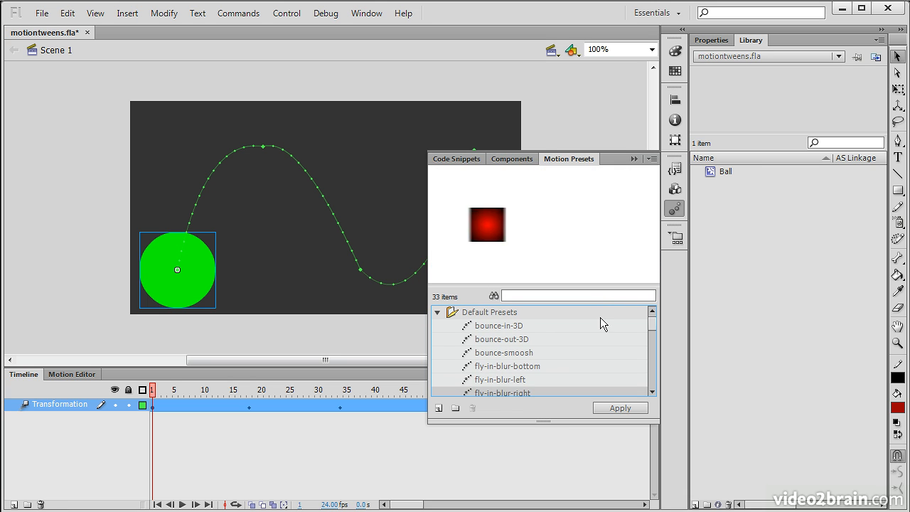
Preview the default presets bounce-in-3D, bounce-out-3D, bounce-smoosh, fly-in-blur-bottom, fly-out-left and fly-out-top.
left_click(526, 326)
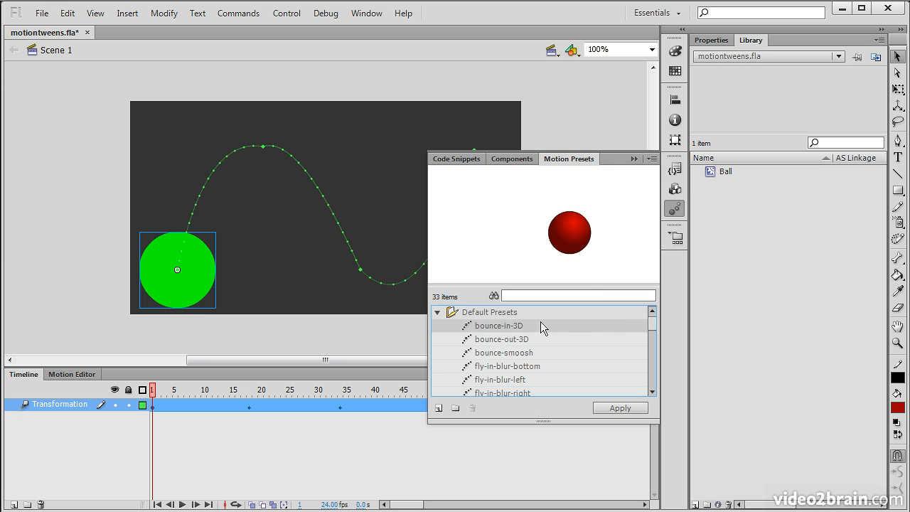
left_click(509, 340)
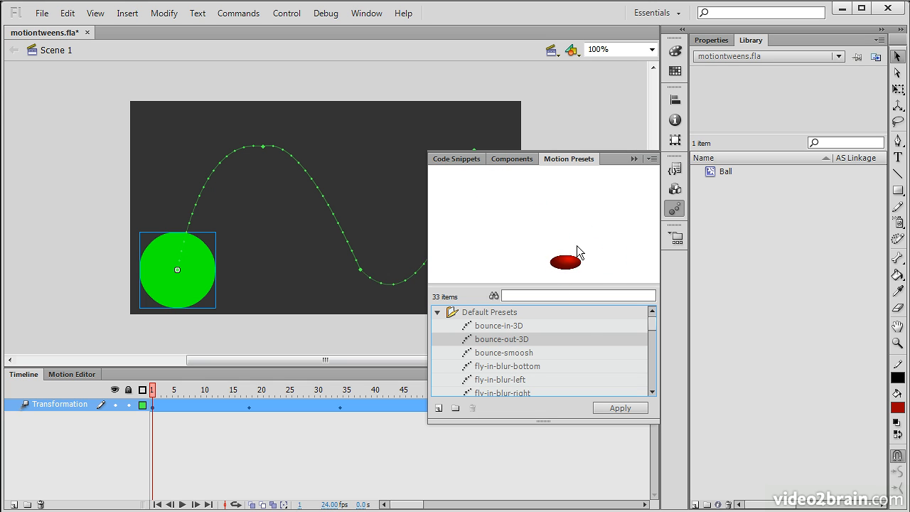
left_click(502, 353)
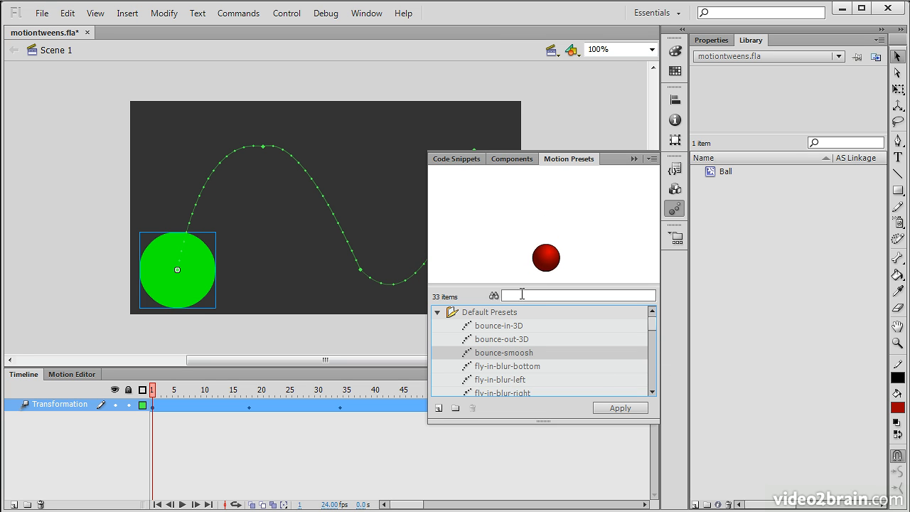
left_click(511, 369)
left_click_drag(650, 325, 642, 348)
left_click(518, 322)
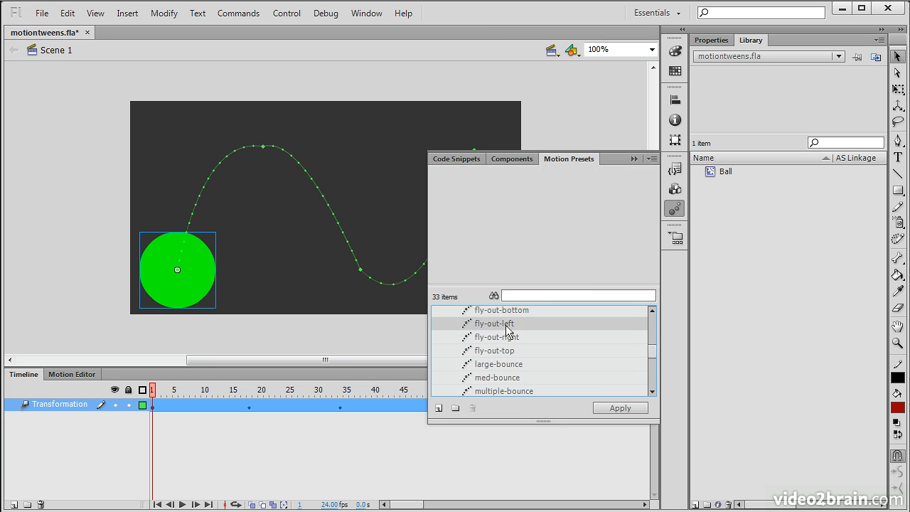
left_click(513, 352)
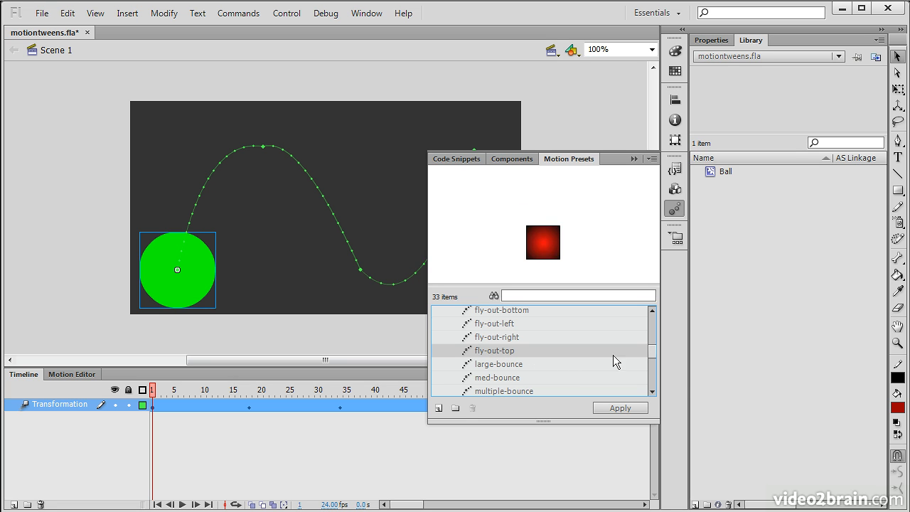
Preview the multiple-bounce, pulse and zoom-in-3D presets, and select Motion Wave among the custom presets.
left_click_drag(650, 351, 652, 361)
left_click(498, 323)
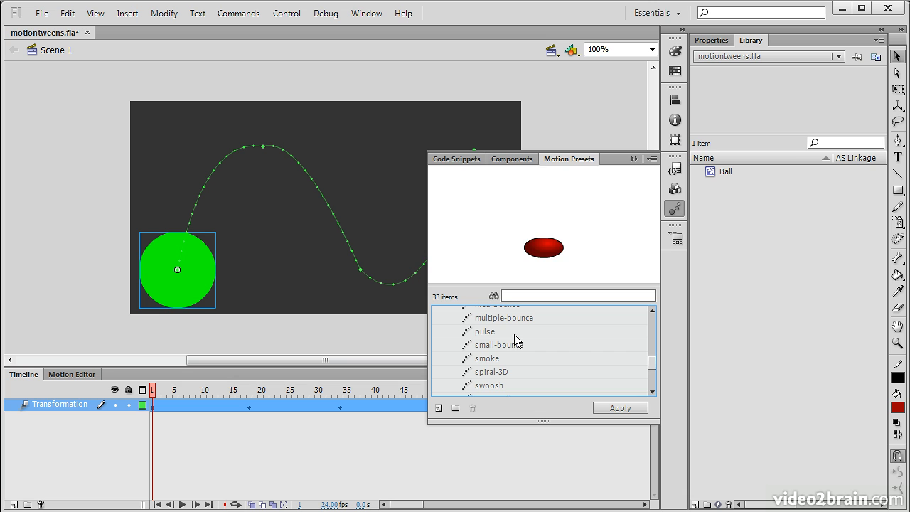
left_click(499, 333)
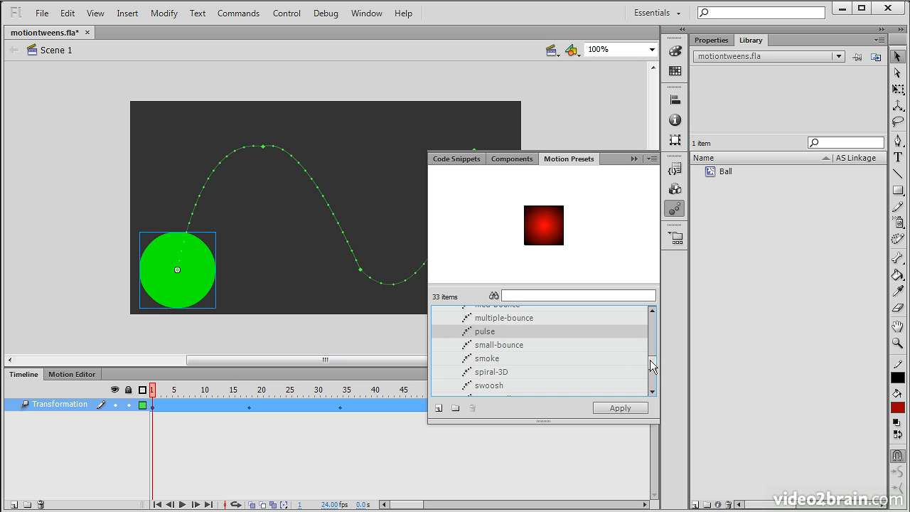
left_click_drag(650, 359, 655, 377)
left_click(523, 337)
left_click(526, 335)
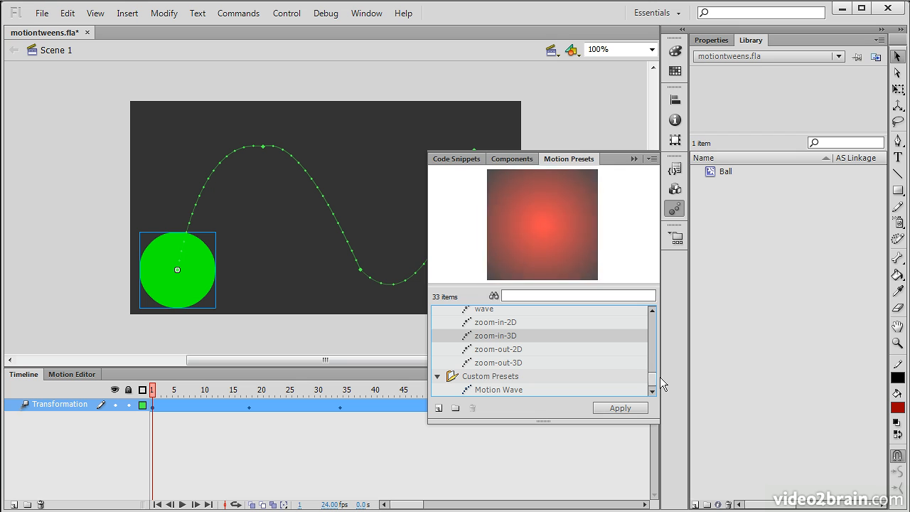
left_click(502, 378)
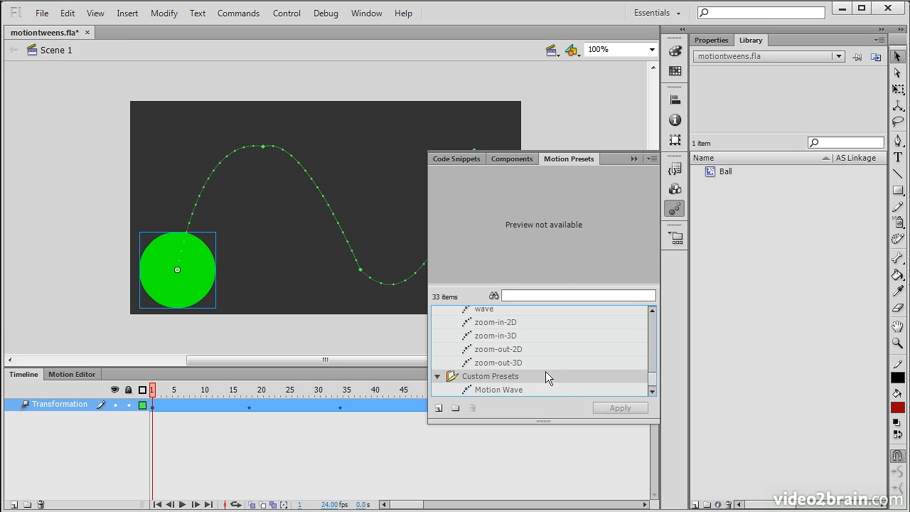
left_click(491, 391)
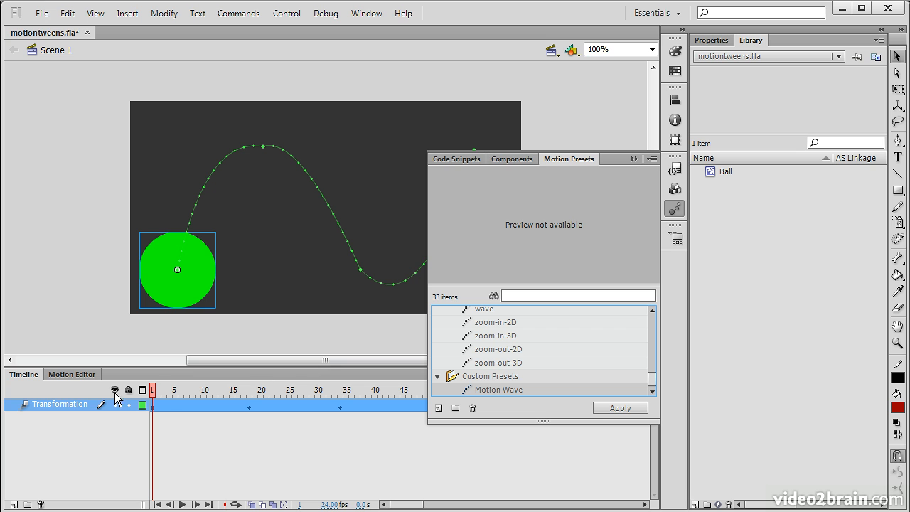
Close motiontweens.fla and create a new ActionScript 3.0 document.
left_click(87, 33)
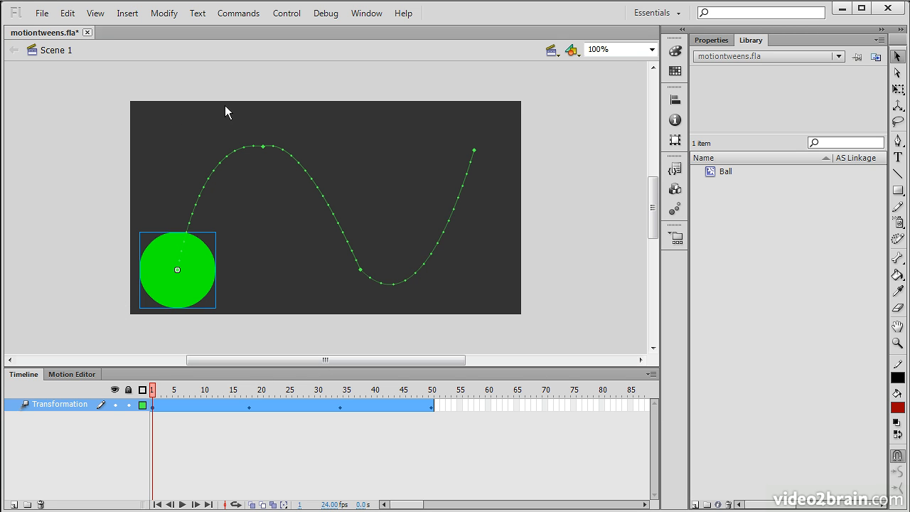
left_click(451, 281)
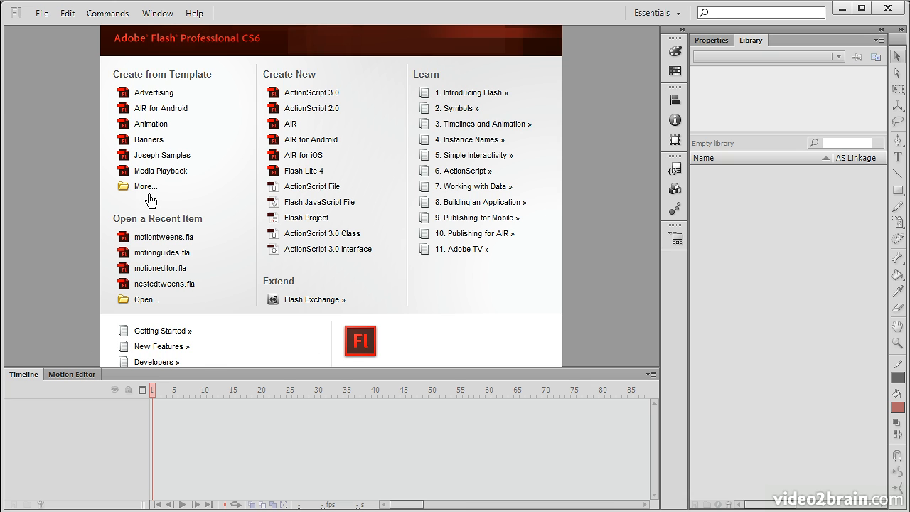
left_click(313, 93)
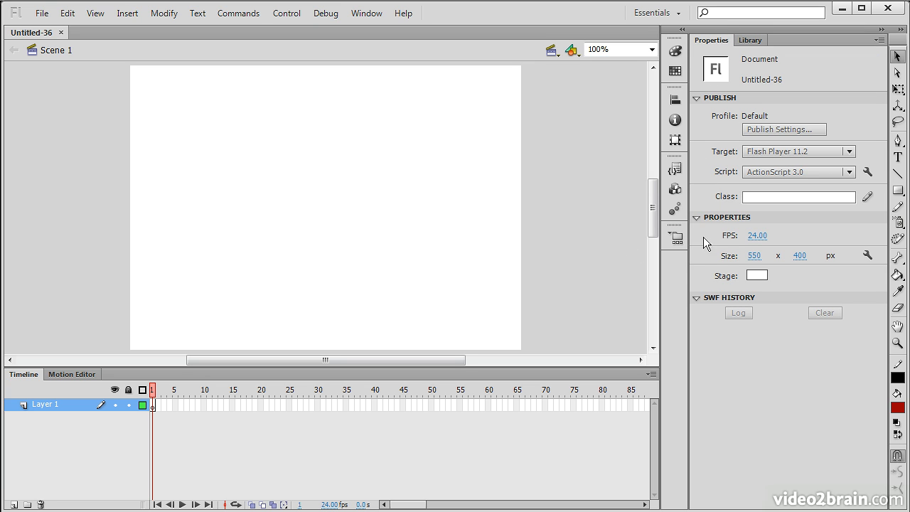
Draw a red five-pointed star with a black outline, about 72 by 69 px, near the stage's left edge using the PolyStar Tool.
left_click(899, 192)
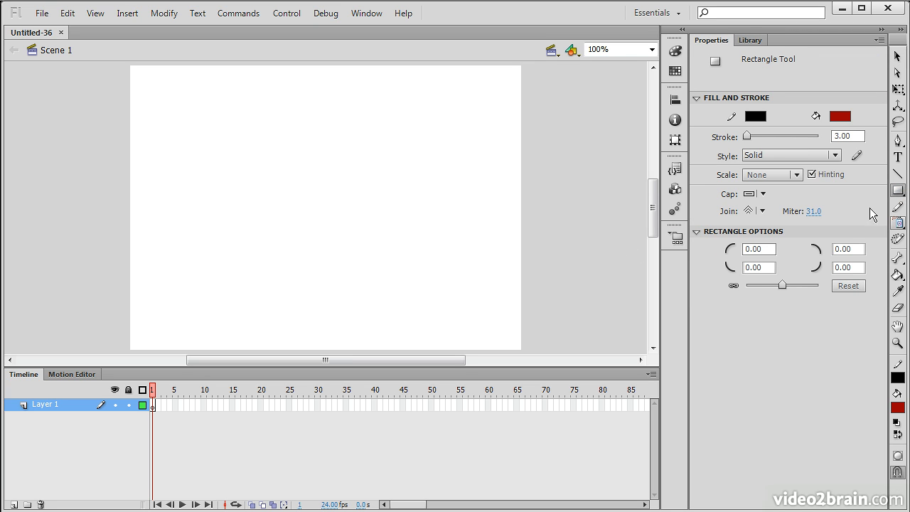
left_click_drag(898, 190, 809, 251)
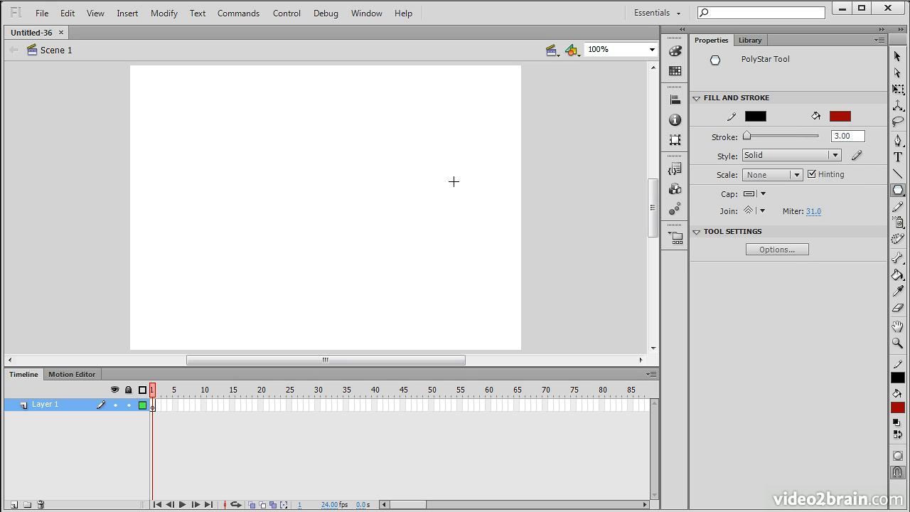
left_click(780, 249)
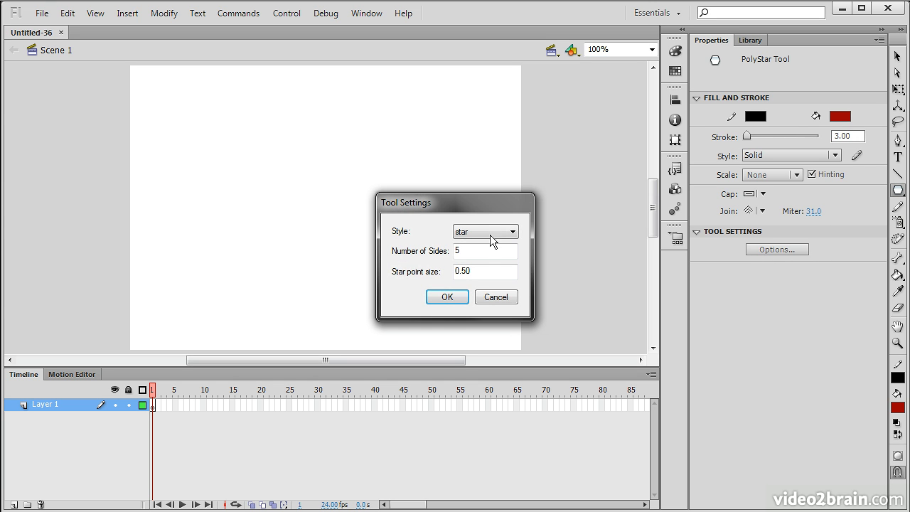
left_click(447, 298)
left_click_drag(166, 236, 165, 264)
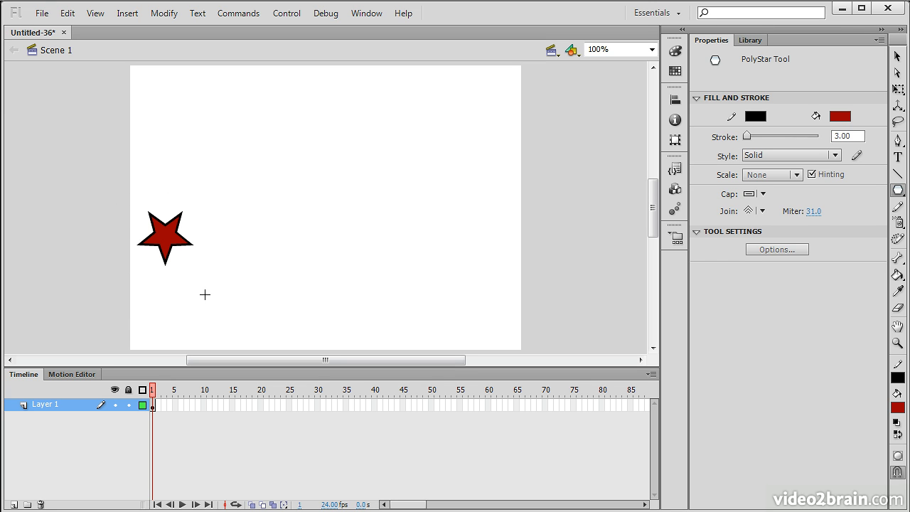
Convert the whole star, fill and outline, to a Movie Clip symbol named Star.
key("v")
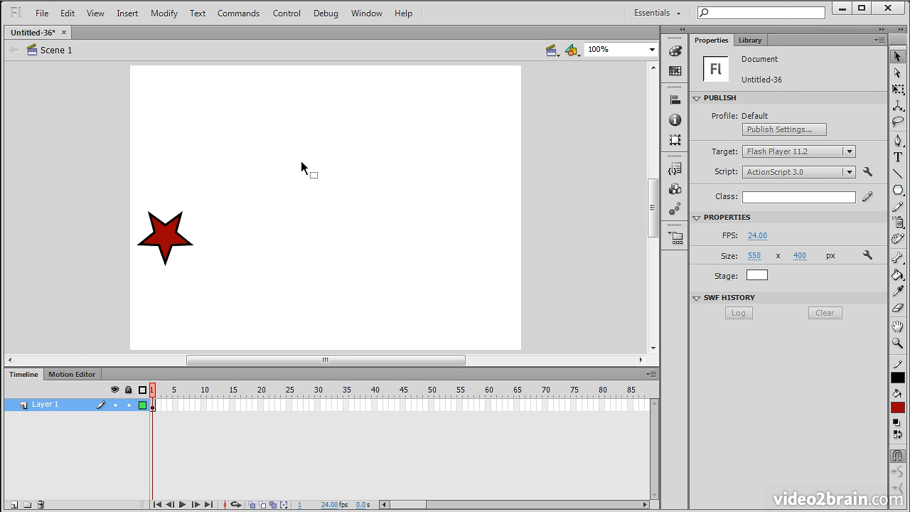
left_click_drag(301, 167, 64, 301)
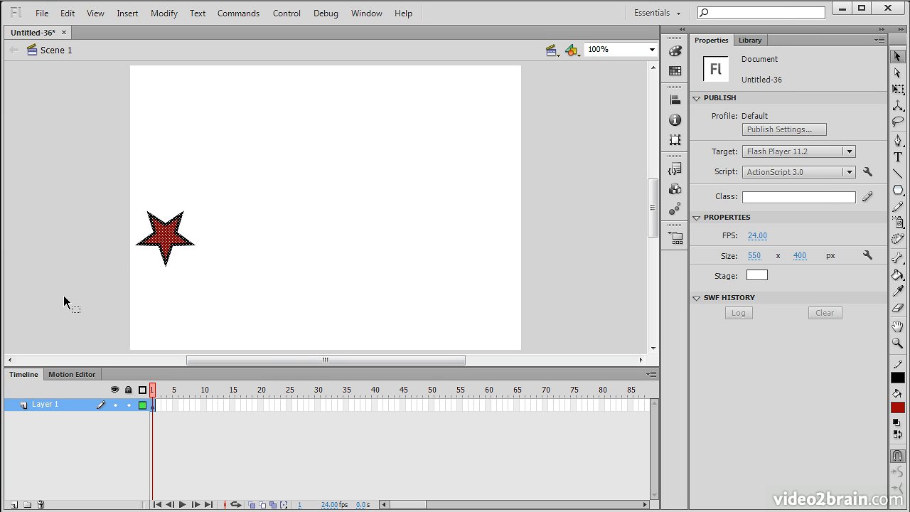
left_click(164, 11)
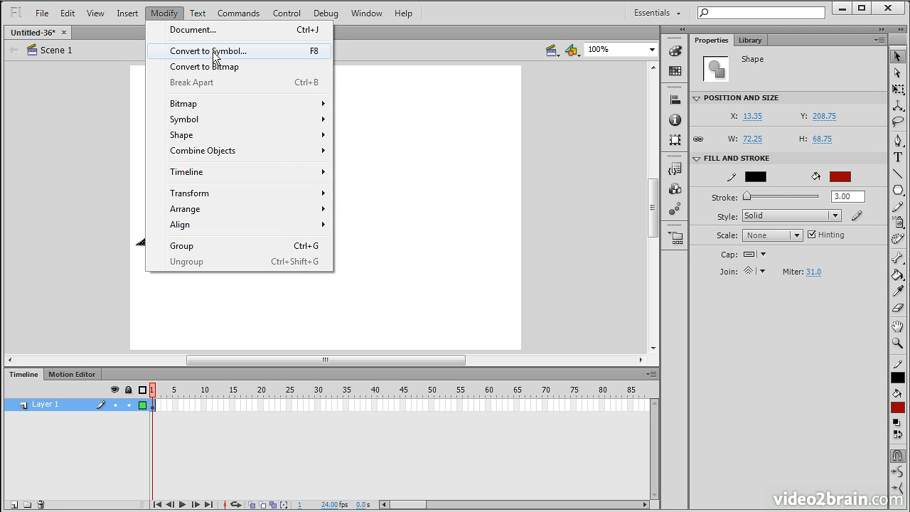
left_click(214, 54)
left_click(348, 188)
key("ctrl+a")
type("S")
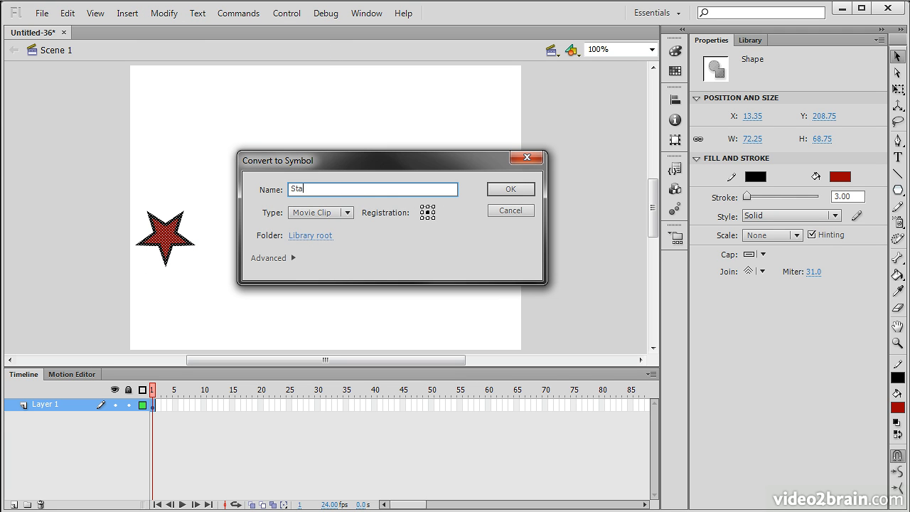
type("tar")
left_click(511, 189)
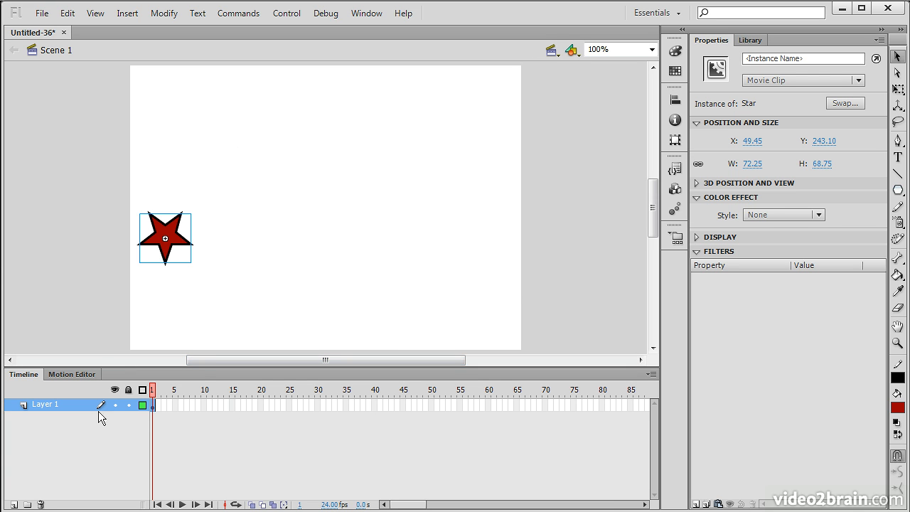
Apply the custom Motion Wave preset to the star movie clip and scrub through the resulting animation.
left_click(674, 208)
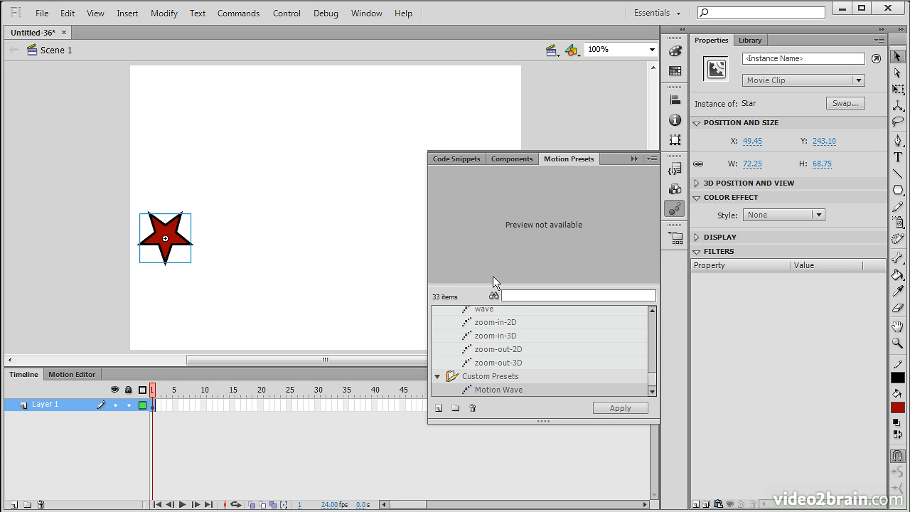
left_click(485, 390)
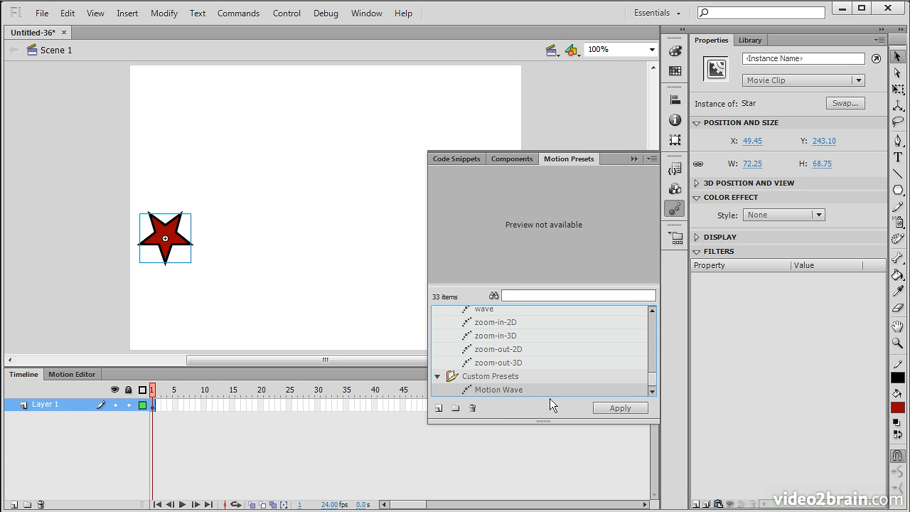
left_click(499, 363)
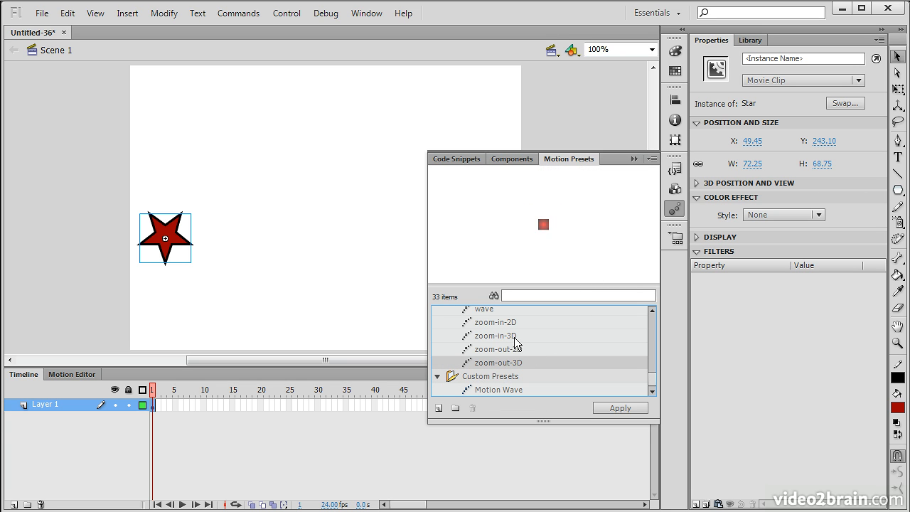
left_click(497, 390)
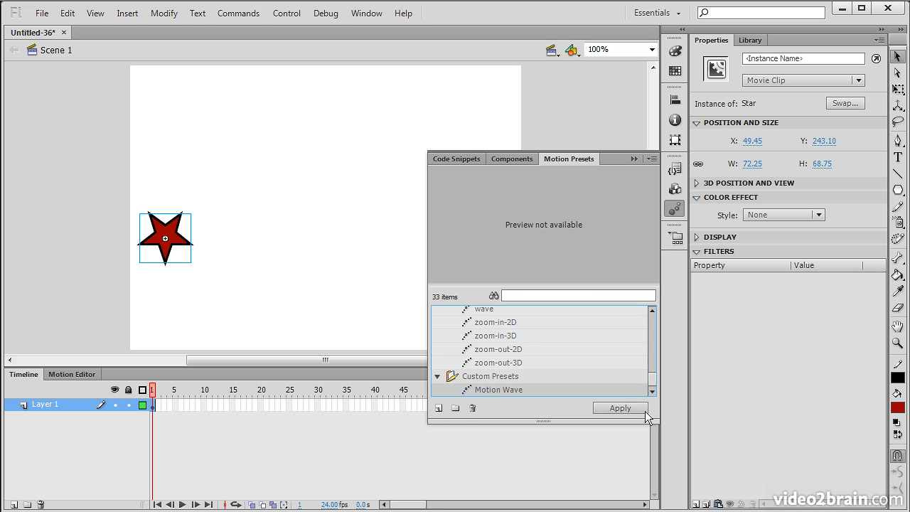
left_click(620, 408)
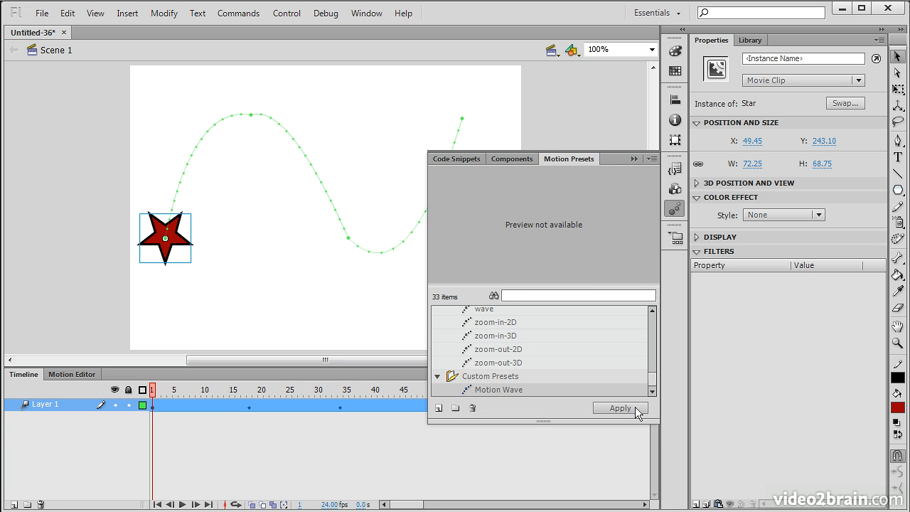
left_click(633, 159)
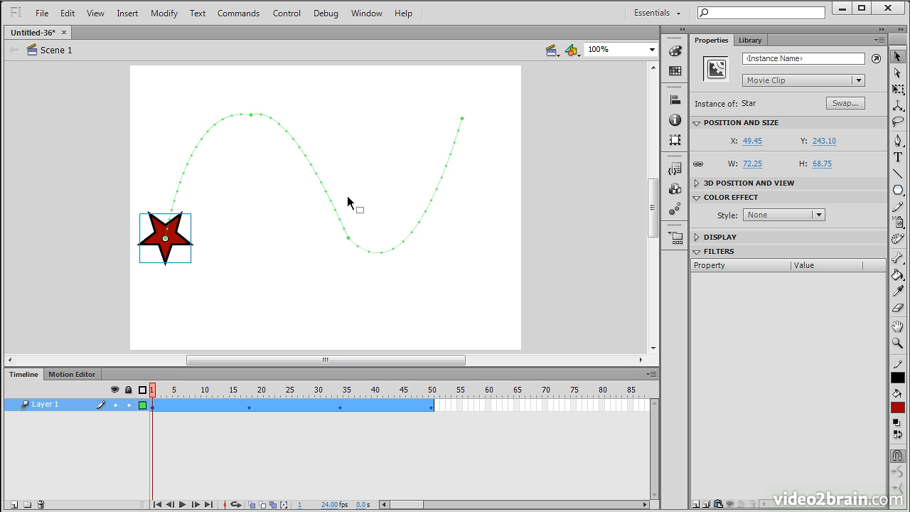
left_click_drag(156, 390, 57, 386)
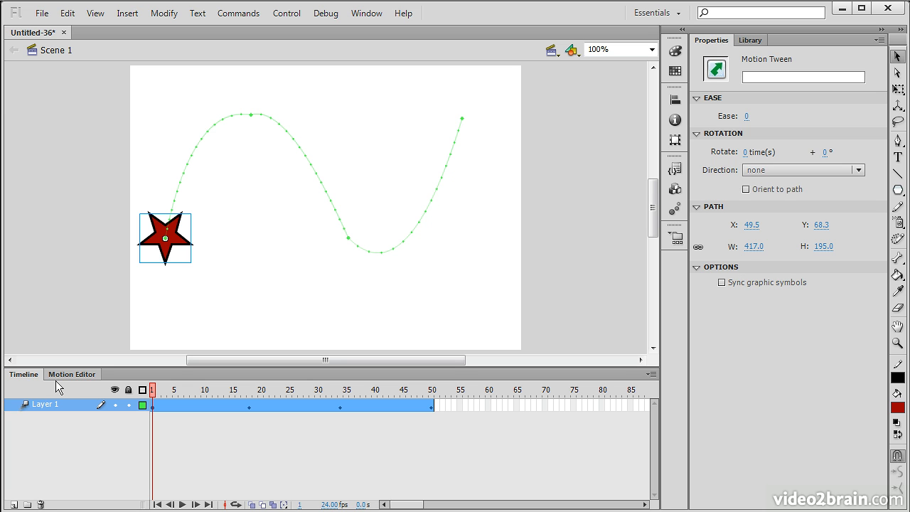
left_click_drag(152, 393, 75, 389)
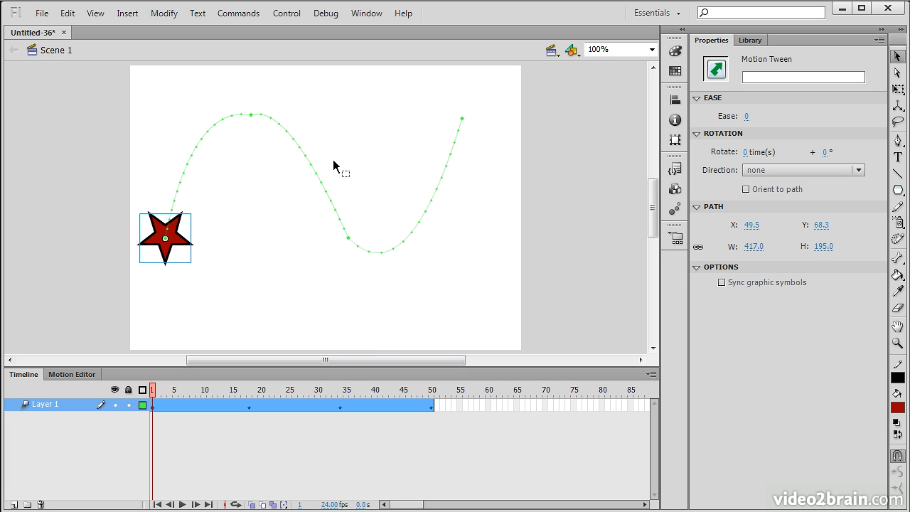
Copy the star's motion and add three new layers above Layer 1.
right_click(182, 244)
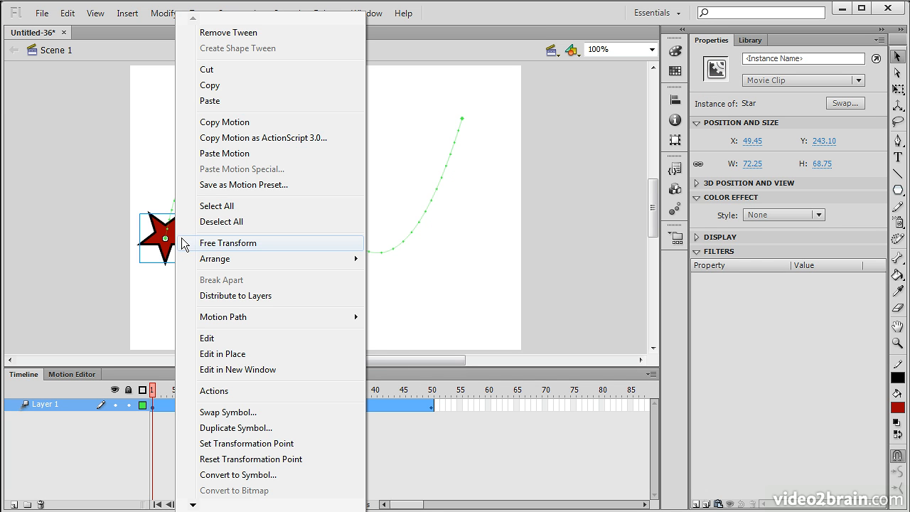
left_click(248, 123)
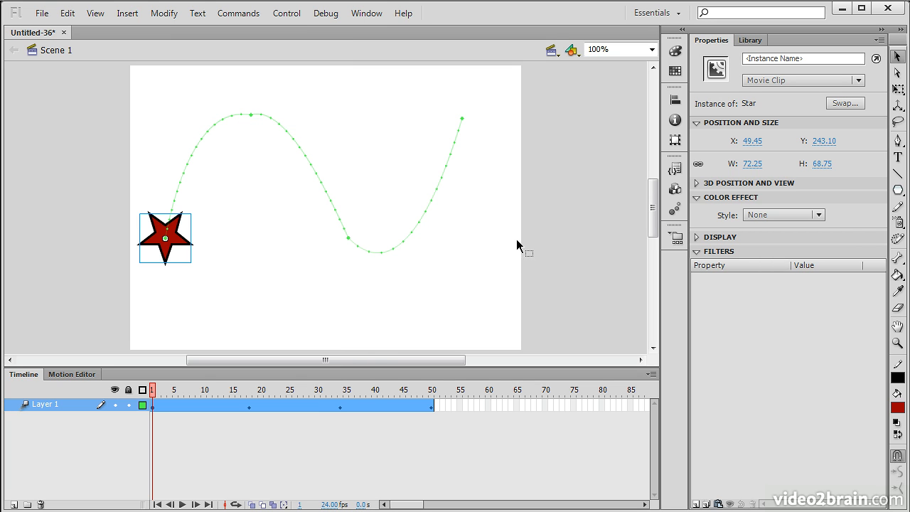
left_click(13, 505)
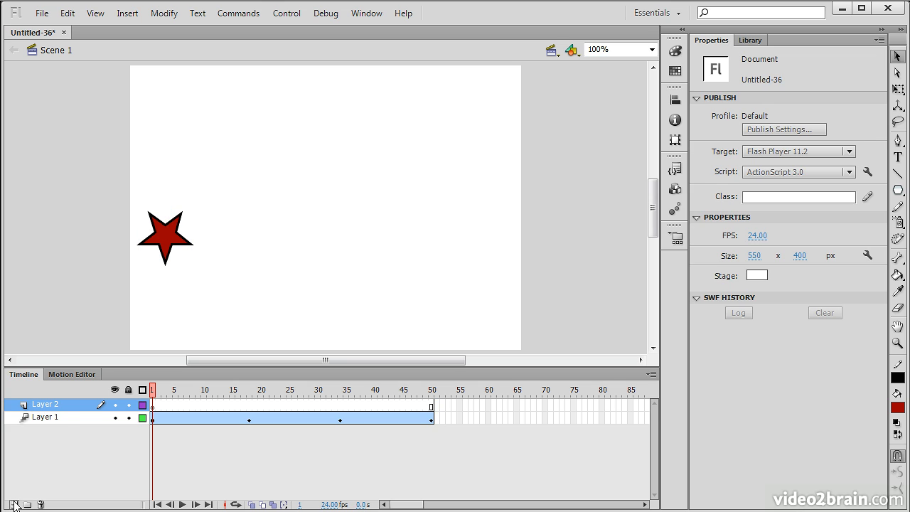
left_click(14, 504)
left_click(14, 505)
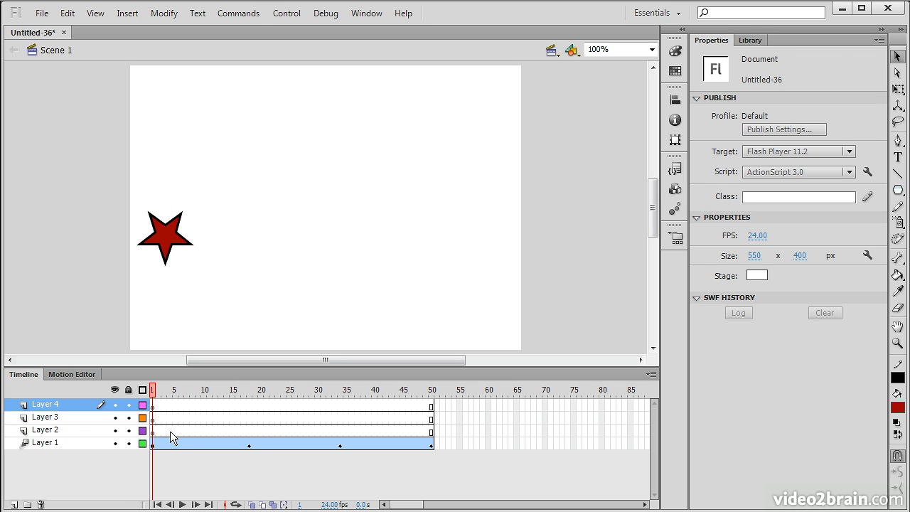
Place one Star instance from the library on each of Layers 2, 3 and 4 at frame 1, around the first star.
left_click(750, 40)
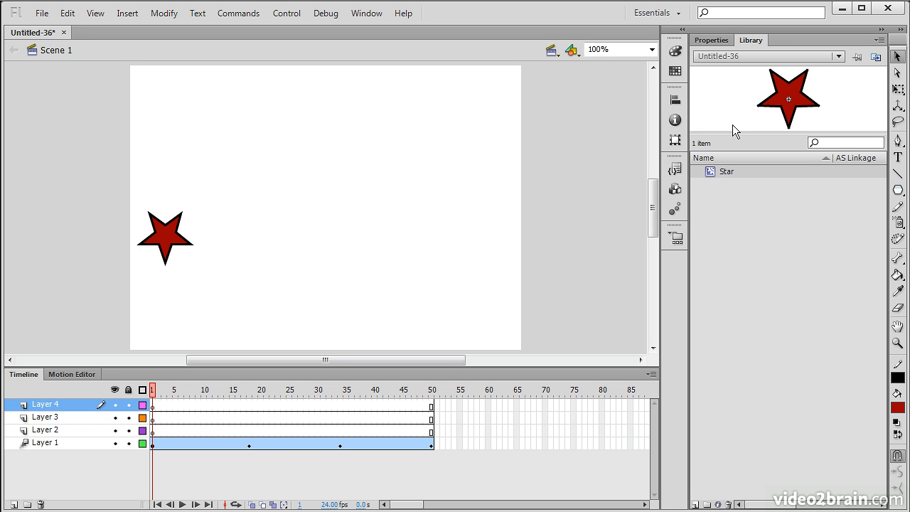
left_click(153, 431)
left_click_drag(798, 103, 228, 300)
left_click(156, 419)
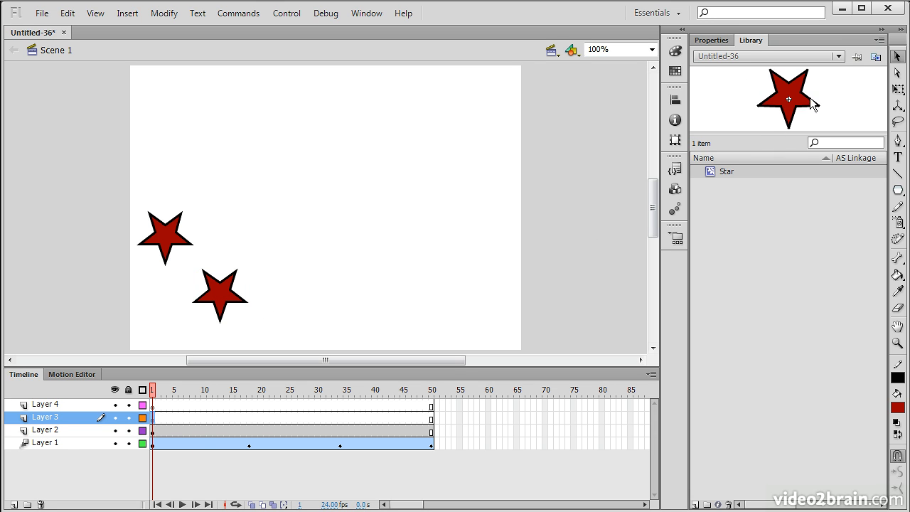
left_click_drag(788, 101, 214, 186)
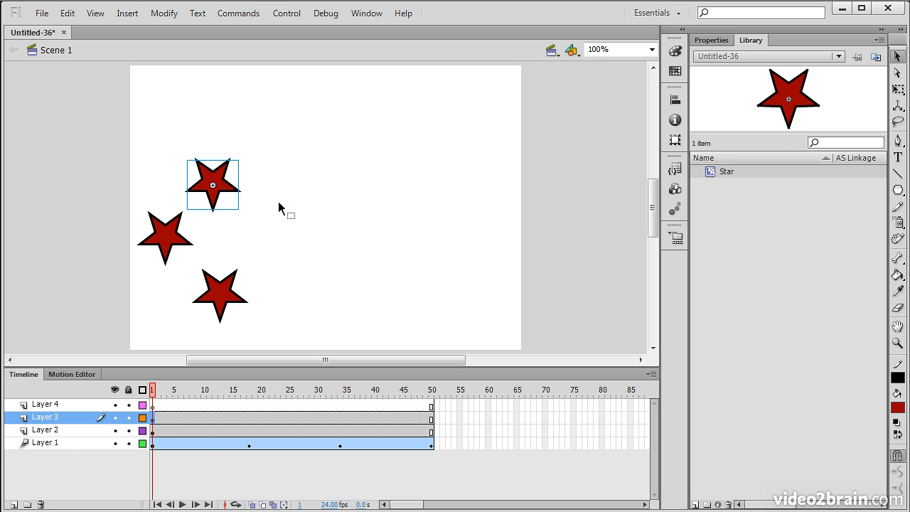
left_click(156, 405)
left_click_drag(791, 103, 289, 277)
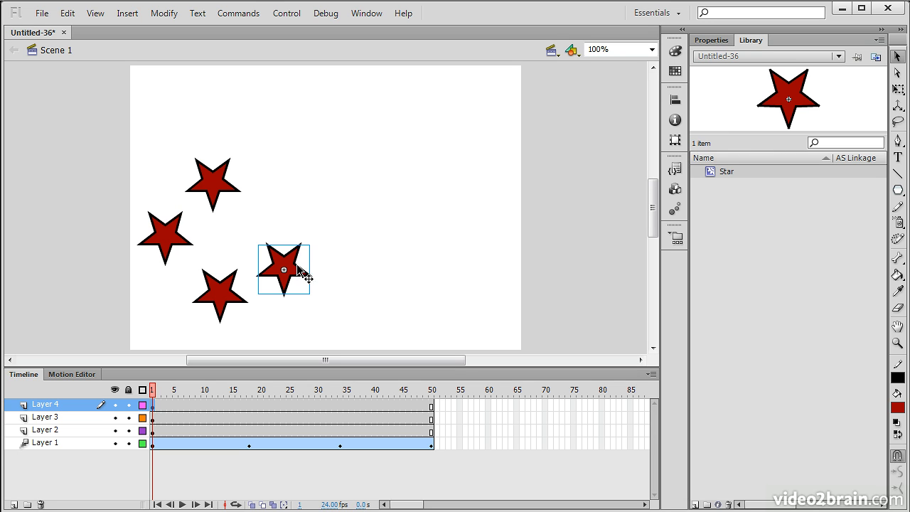
Enlarge the Layer 4 star to 151 px wide and the Layer 3 star to 137 px wide with proportions locked.
left_click(732, 39)
left_click(698, 164)
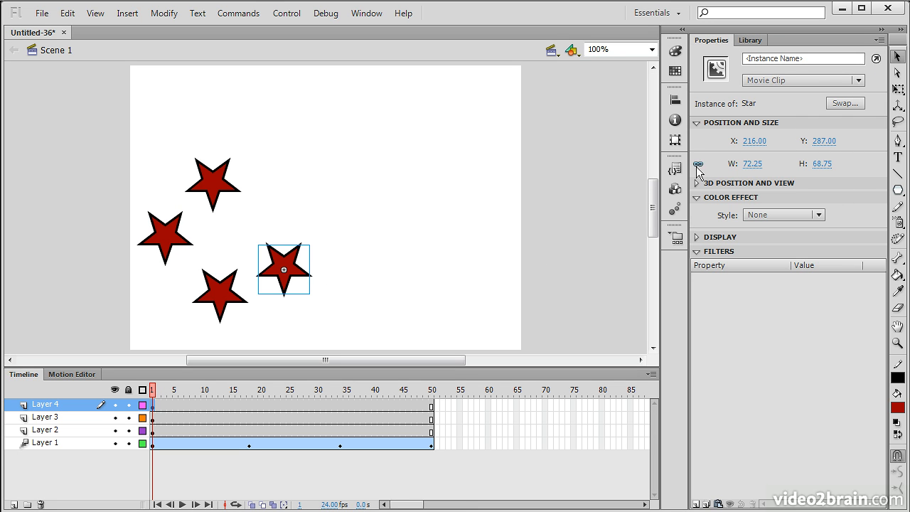
left_click_drag(751, 163, 809, 164)
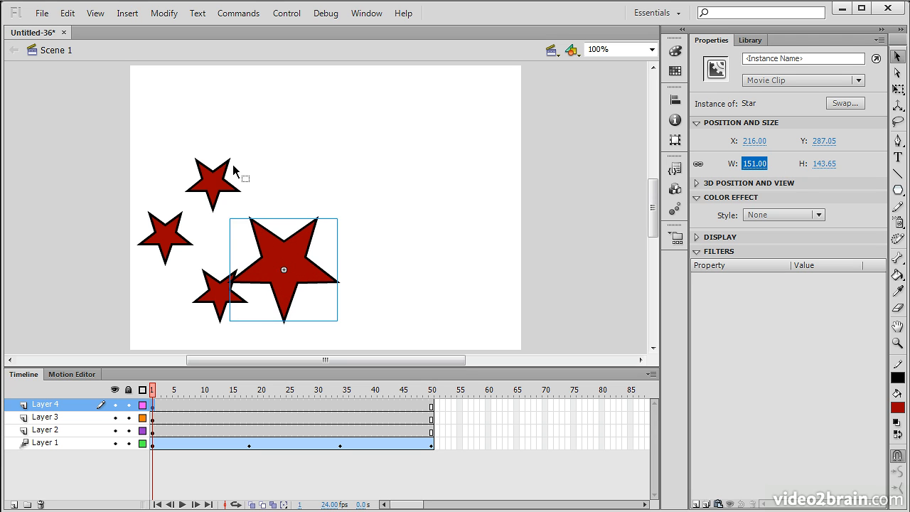
left_click(211, 185)
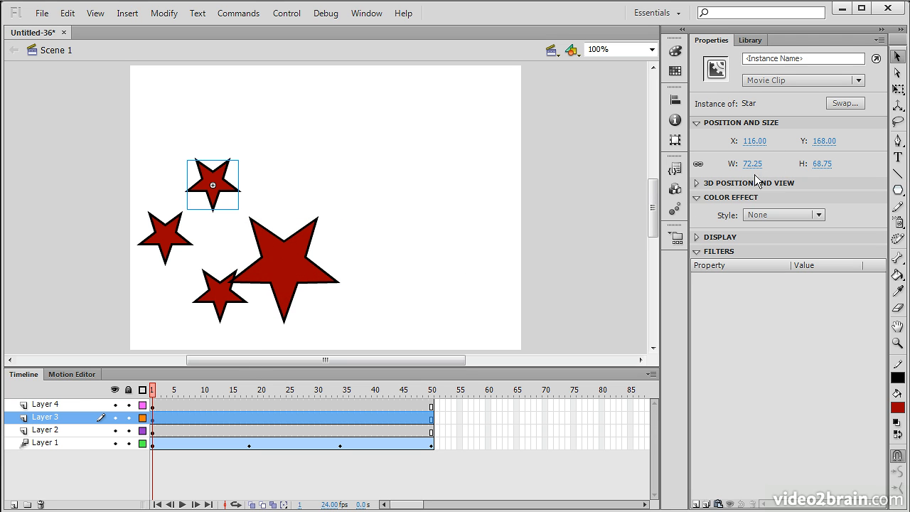
left_click_drag(753, 164, 798, 164)
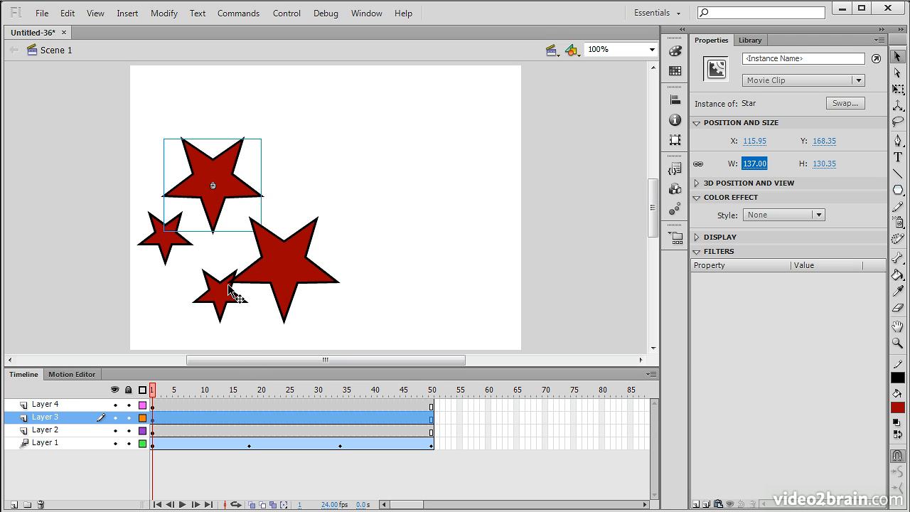
Apply a Brightness color effect of -45% to the Layer 3 star and 60% to the Layer 2 star.
left_click(817, 214)
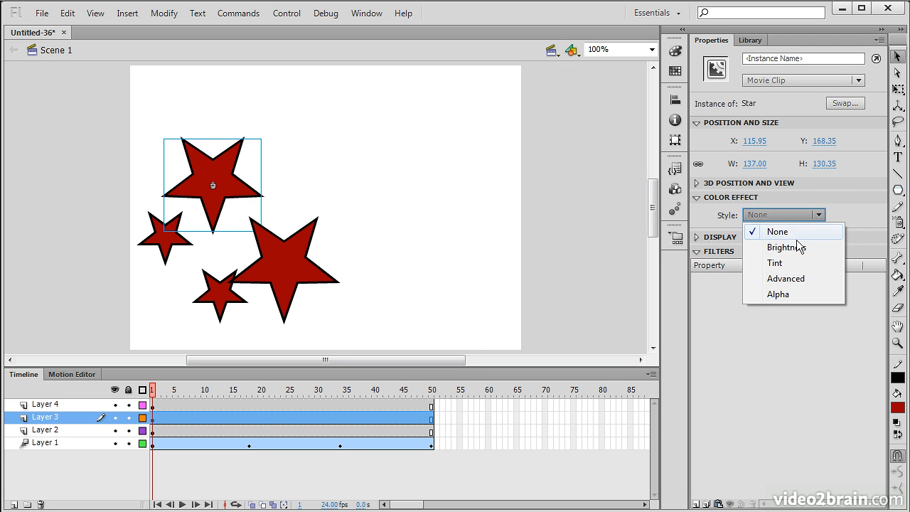
left_click(797, 246)
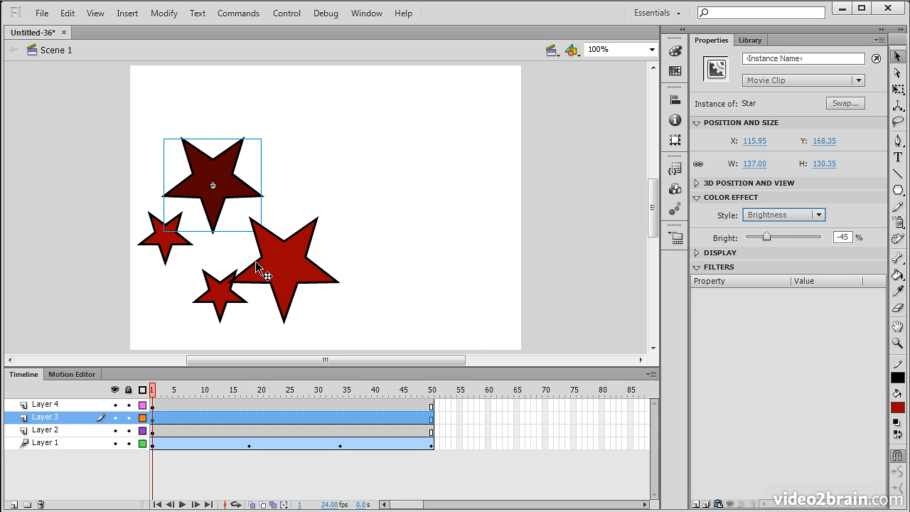
left_click(223, 294)
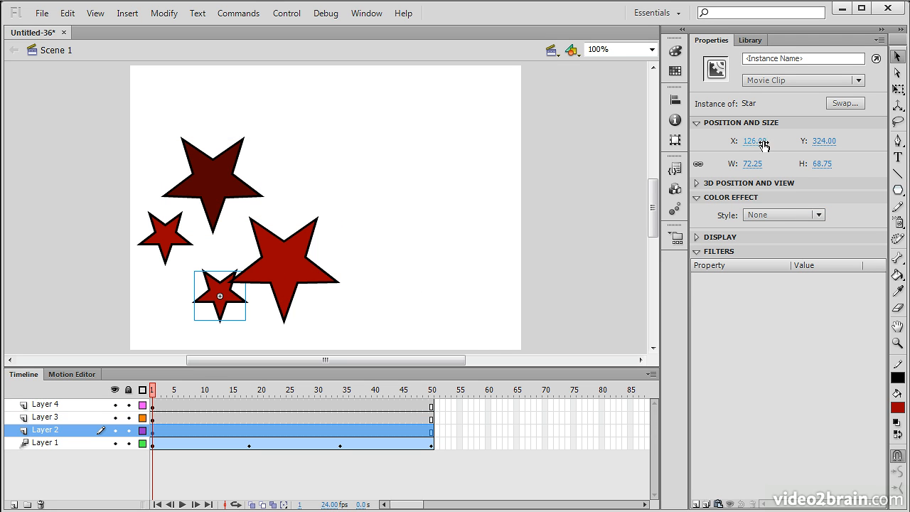
left_click(814, 215)
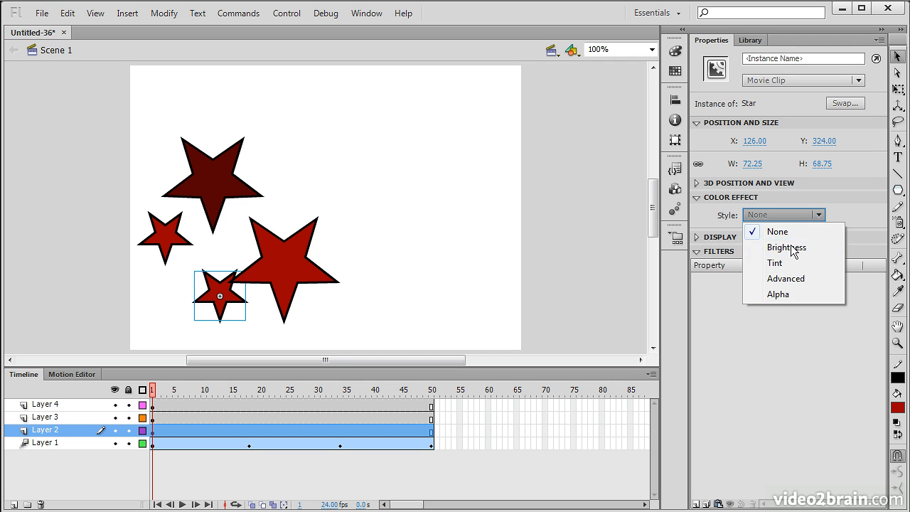
left_click(796, 247)
mouse_move(796, 239)
left_mouse_down()
mouse_move(816, 241)
mouse_move(806, 240)
left_mouse_up()
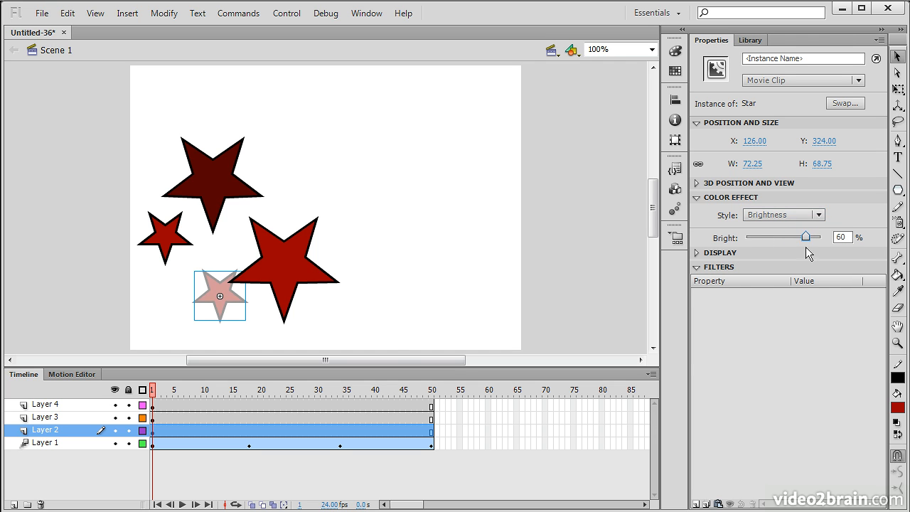
left_click(350, 295)
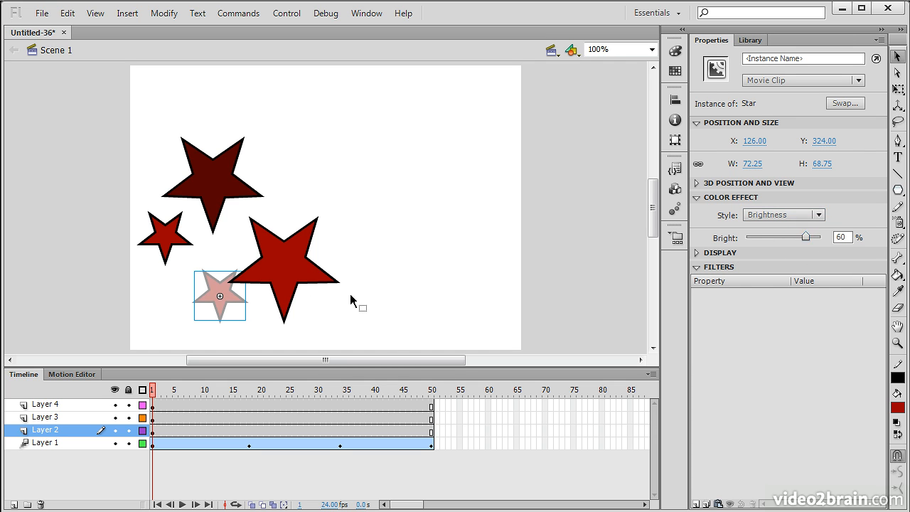
Paste the copied motion onto all four stars at once and scrub back through the timeline.
left_click_drag(51, 118, 471, 363)
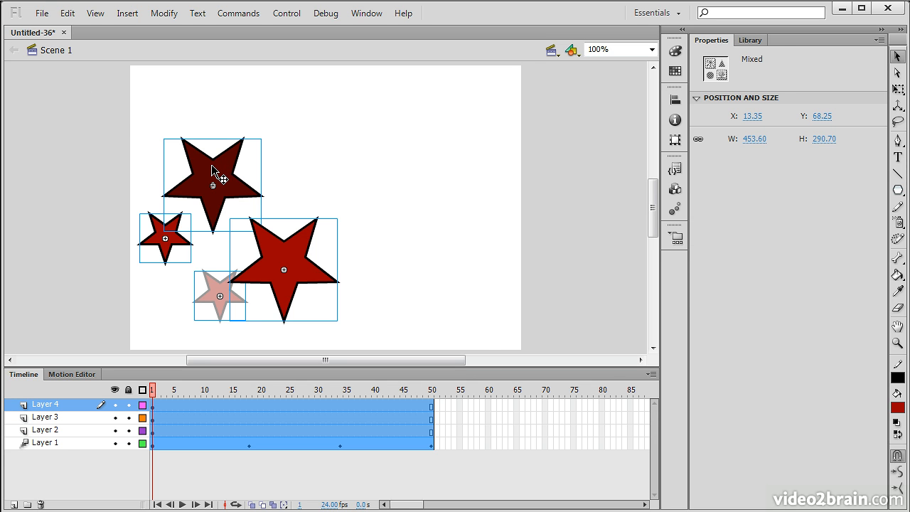
right_click(211, 165)
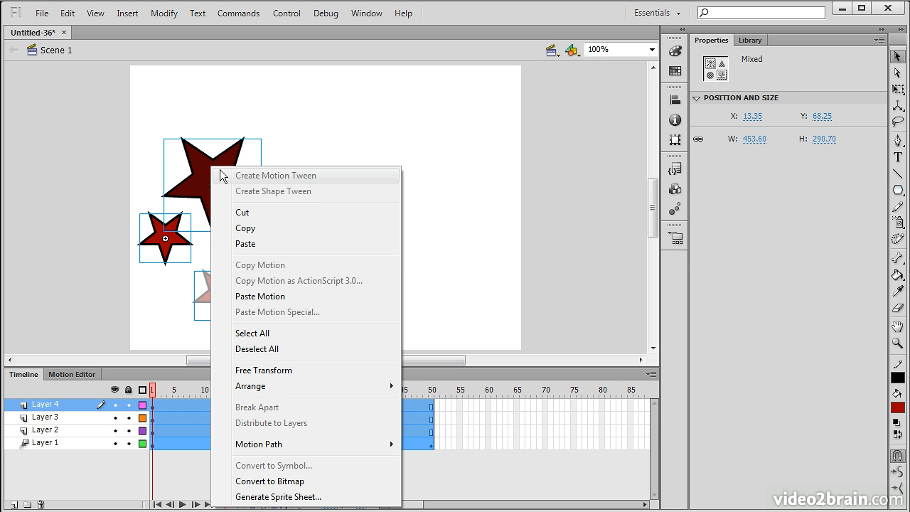
left_click(279, 296)
left_click(196, 389)
mouse_move(196, 388)
left_mouse_down()
mouse_move(108, 389)
mouse_move(426, 389)
mouse_move(157, 389)
mouse_move(187, 388)
left_mouse_up()
left_click_drag(221, 362, 131, 367)
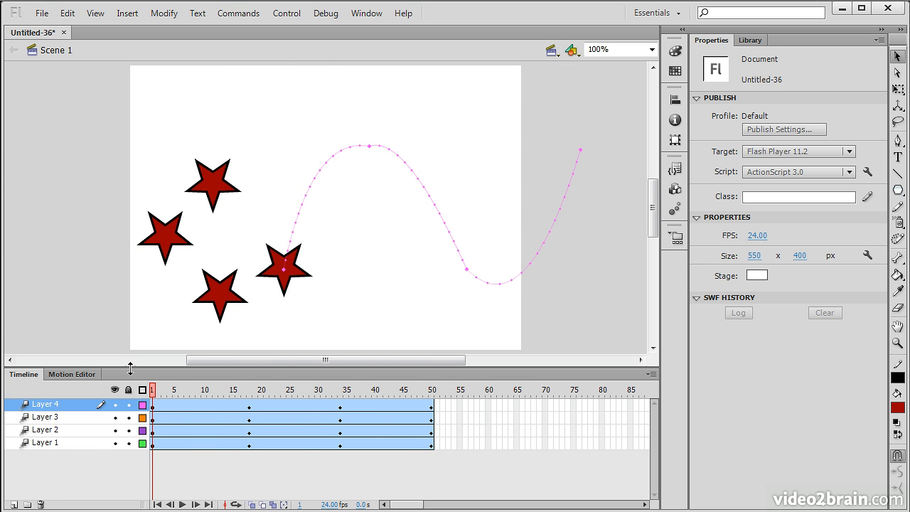
Examine the pasted tweens and motion paths on the individual layers at several frames, scrubbing between frame 50 and frame 1.
left_click(158, 406)
left_click(198, 420)
left_click(216, 432)
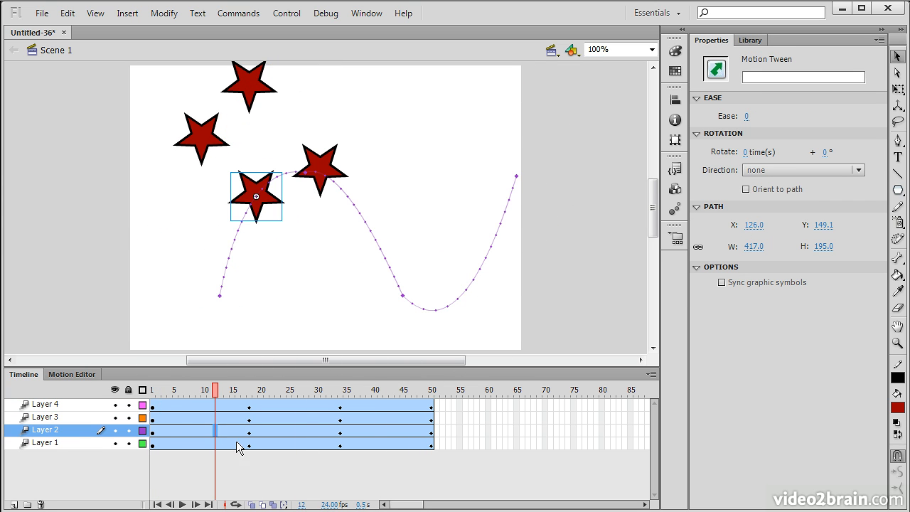
left_click(190, 444)
left_click(194, 430)
left_click(216, 406)
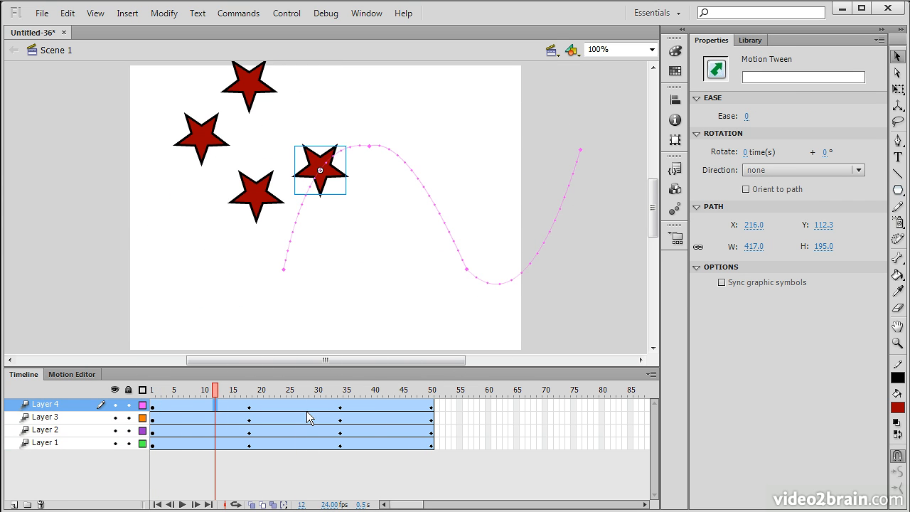
left_click(483, 418)
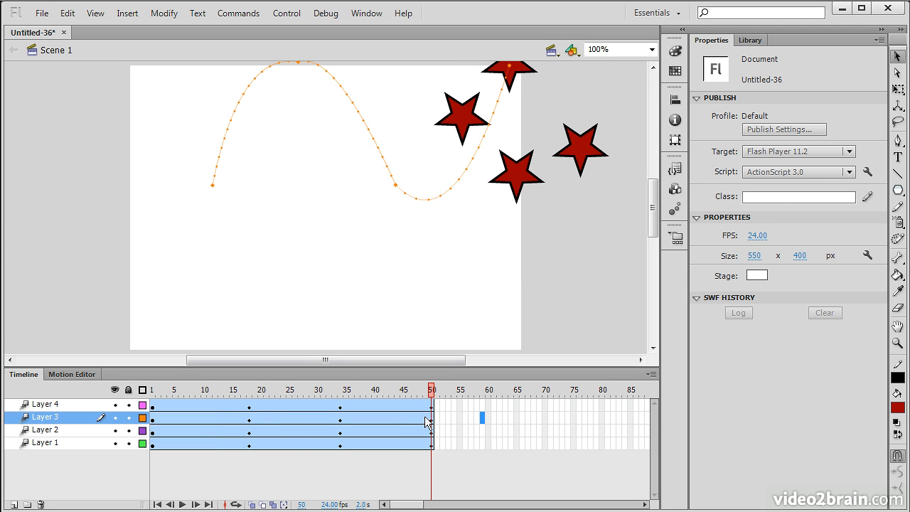
left_click(460, 419)
left_click_drag(431, 391, 20, 424)
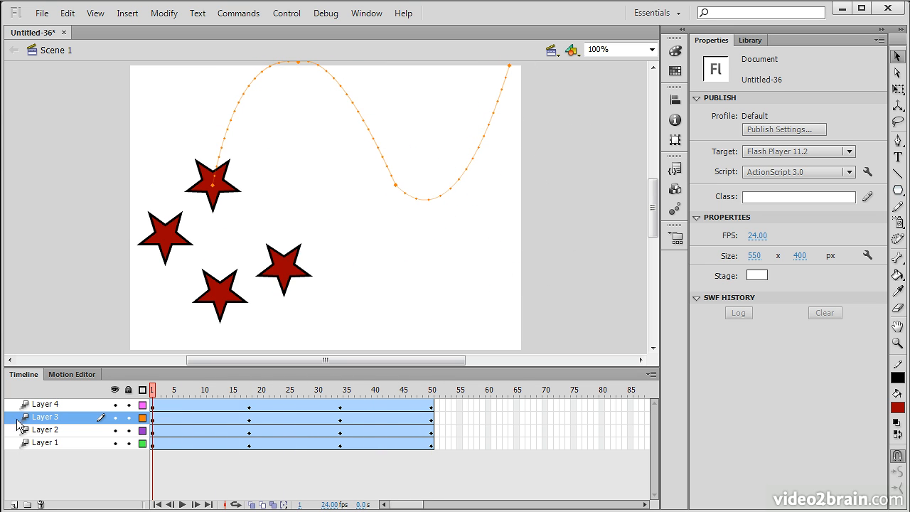
left_click(515, 421)
left_click_drag(426, 403, 135, 391)
left_click(489, 408)
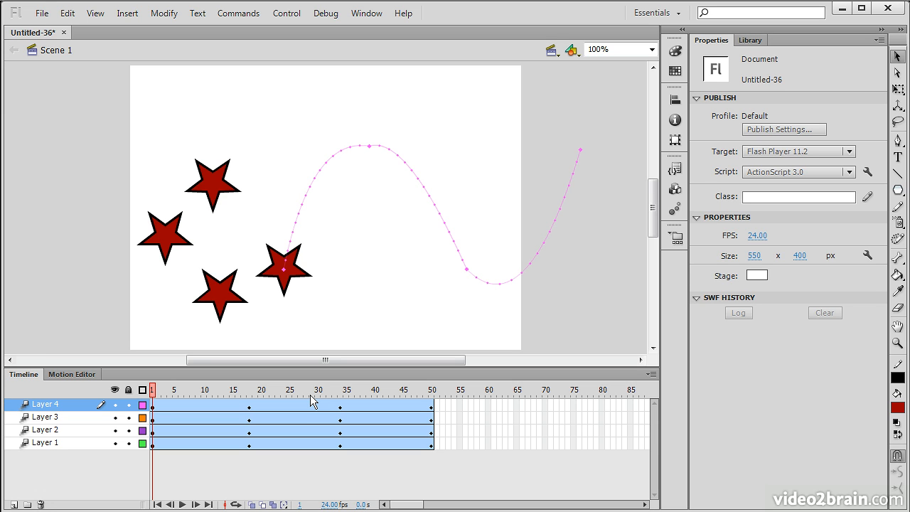
Start the Layer 3 tween at frame 9, stretch the Layer 2 tween to 54 frames and start it at frame 23.
left_click_drag(156, 401, 288, 405)
left_click_drag(430, 418, 198, 416)
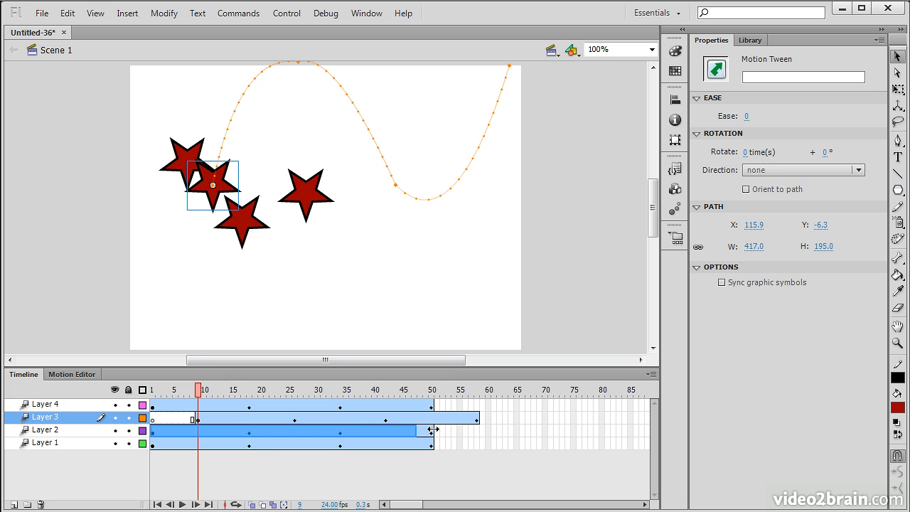
left_click_drag(432, 439, 453, 439)
left_click(471, 444)
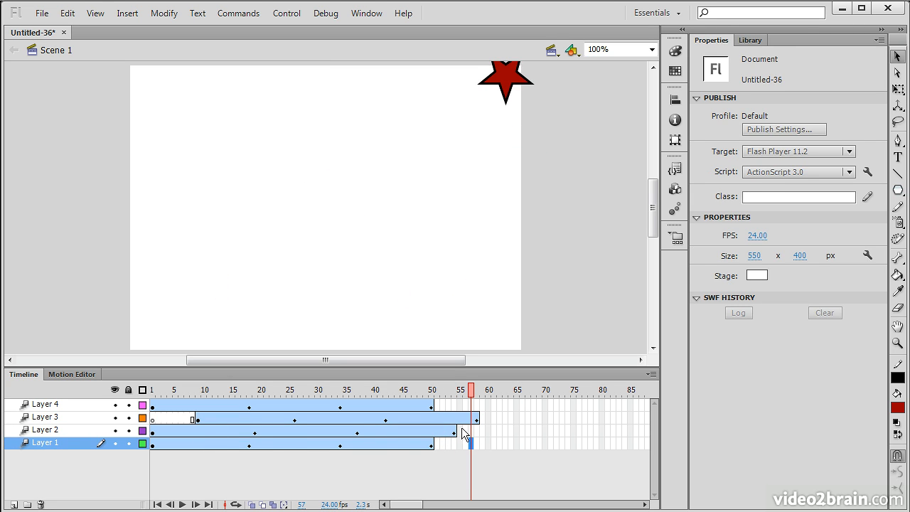
left_click(458, 434)
left_click_drag(165, 434, 284, 438)
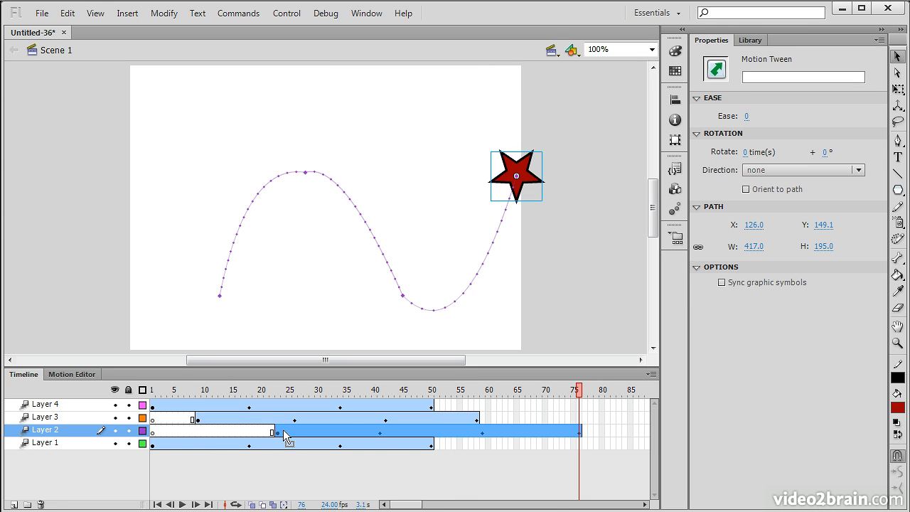
Extend the Layer 4 tween span to frame 80 by inserting frames.
left_click(181, 406)
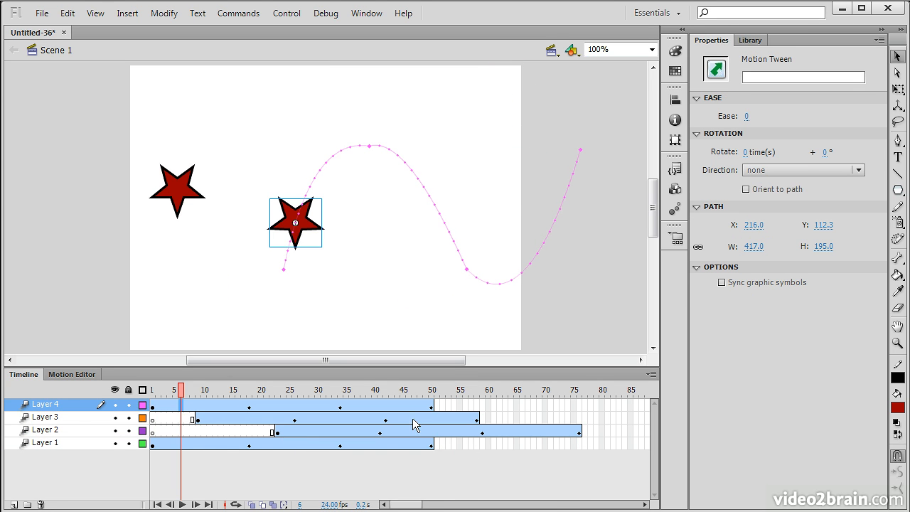
left_click(272, 407)
left_click_drag(431, 406, 104, 391)
left_click_drag(431, 406, 558, 407)
left_click(492, 407)
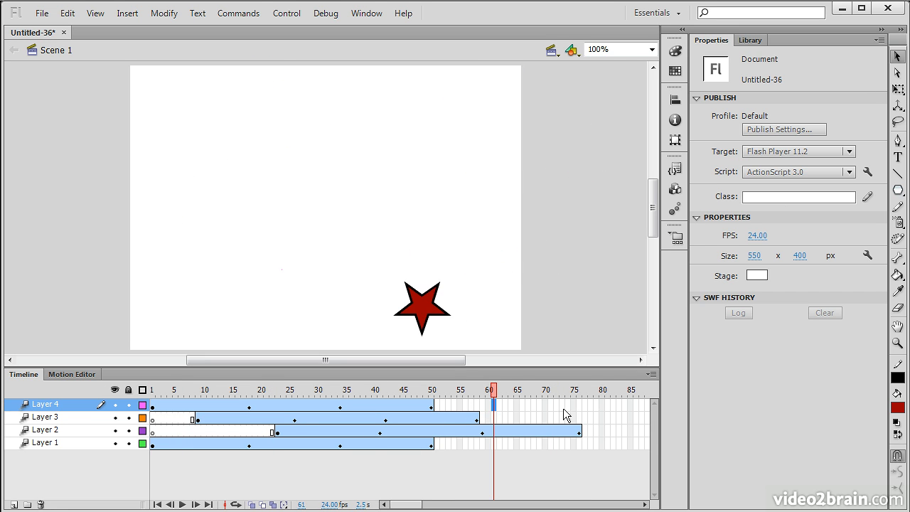
left_click(601, 407)
key("F5")
Move the Layer 4 property keyframes at frames 50, 34 and 18 to frames 66, 51 and 30.
left_click(523, 418)
left_click(430, 406)
left_click_drag(432, 408, 527, 407)
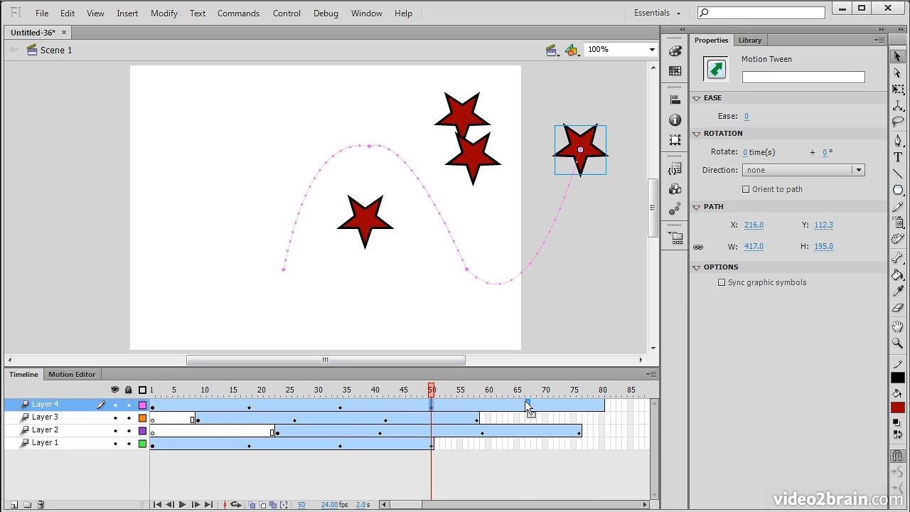
left_click(341, 408)
left_click_drag(341, 406, 436, 407)
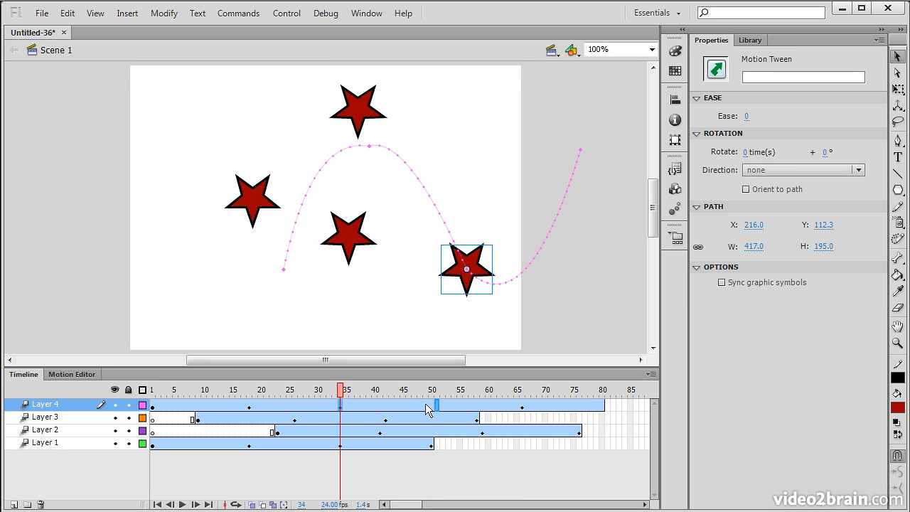
left_click(249, 407)
left_click(317, 404)
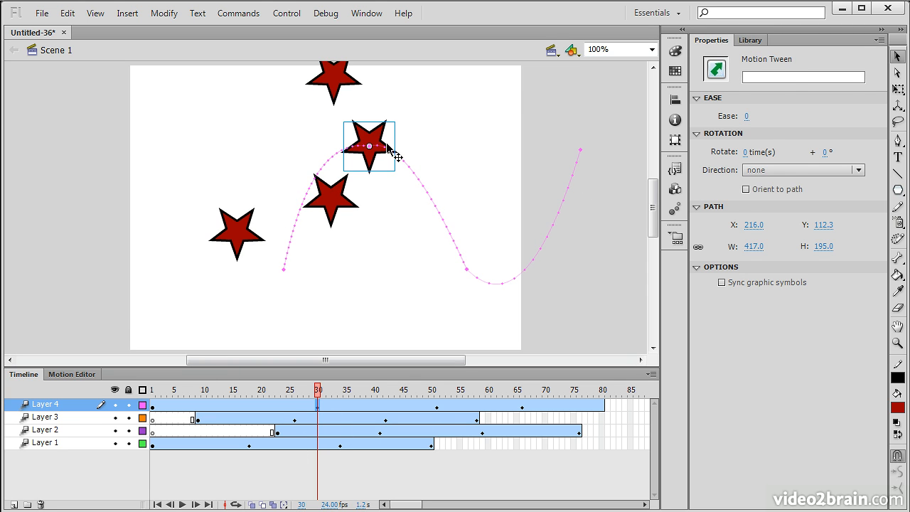
At frame 30, enlarge the Layer 4 and Layer 2 stars to nearly three times their size and the Layer 1 star to about 124 by 106 px.
left_click(393, 152)
key("q")
left_click_drag(394, 171, 442, 213)
left_click(237, 242)
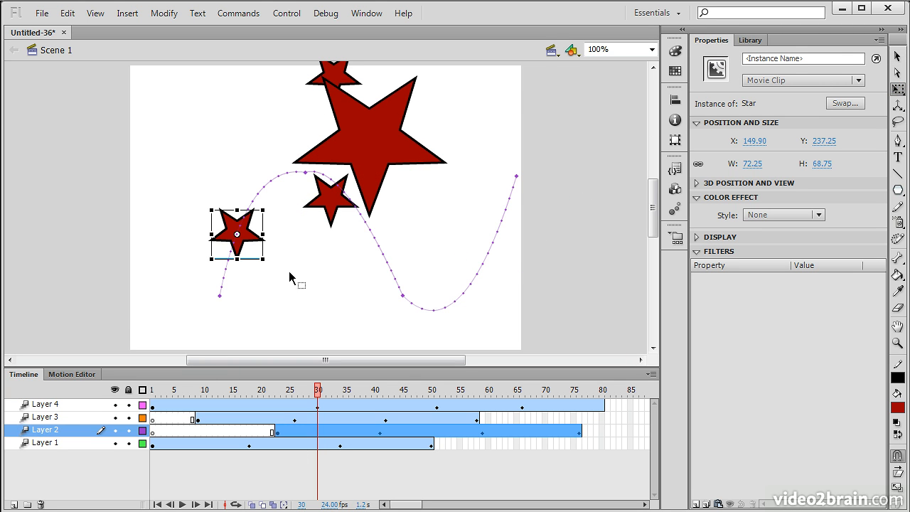
left_click_drag(262, 260, 308, 304)
left_click(334, 202)
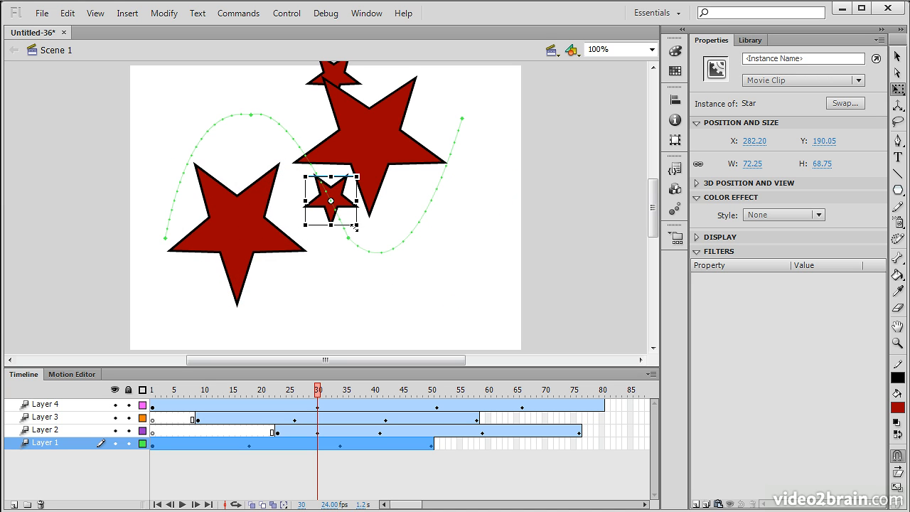
left_click_drag(356, 225, 375, 238)
left_click_drag(322, 375, 467, 337)
left_click_drag(461, 306, 400, 331)
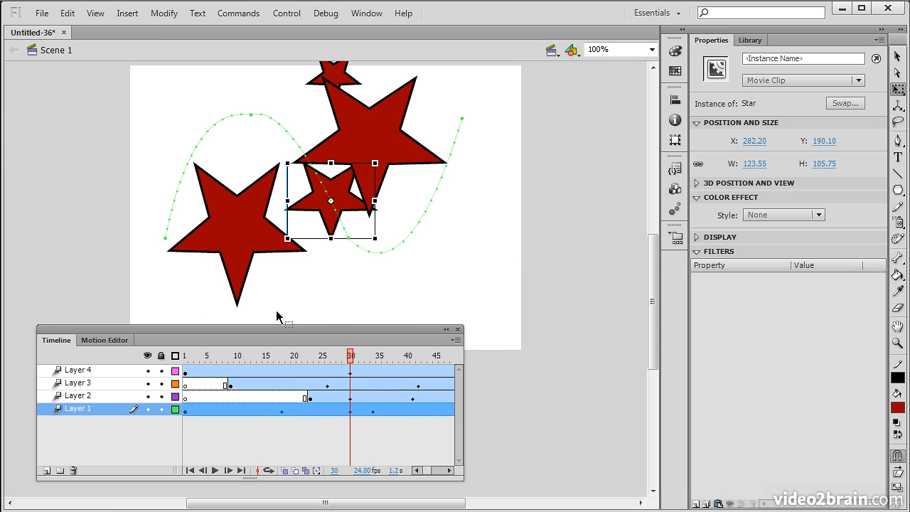
left_click_drag(224, 346, 266, 510)
Scrub through the staggered animation, test the movie in Flash Professional and close the preview.
left_click_drag(313, 396, 567, 361)
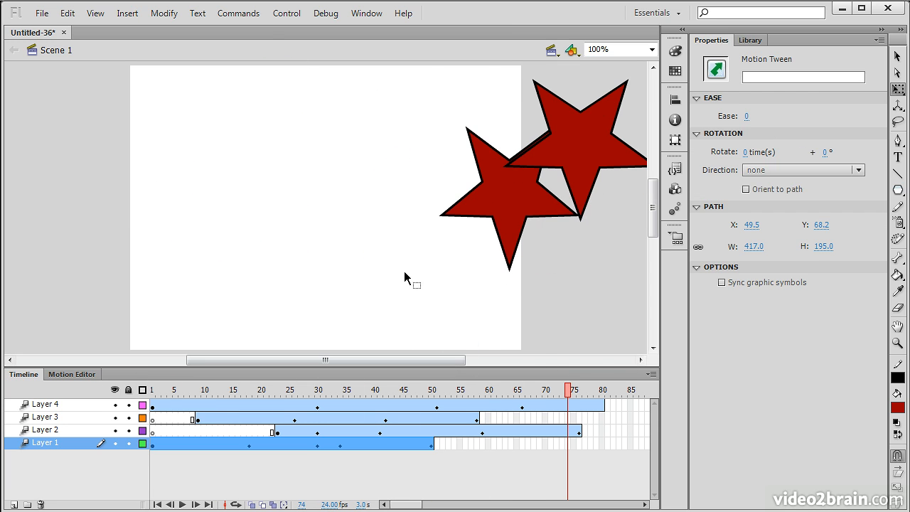
left_click(288, 14)
mouse_move(415, 119)
left_click(573, 202)
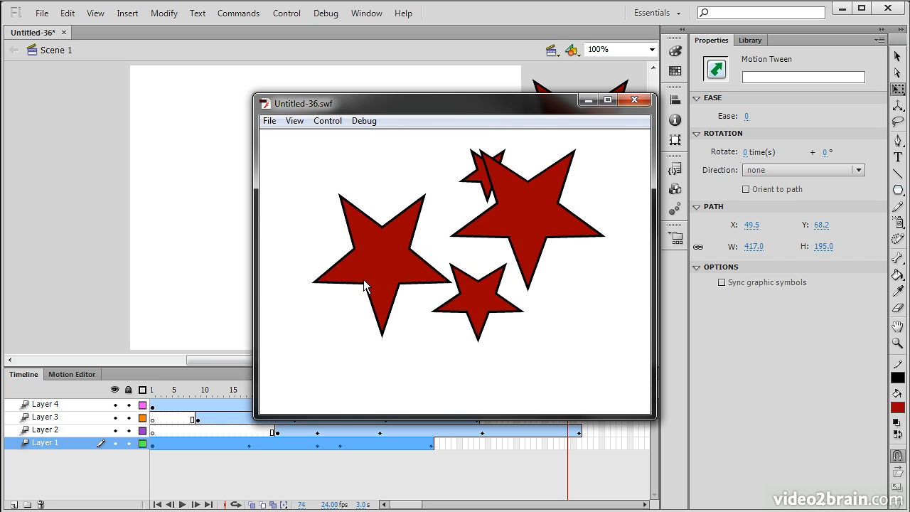
left_click(634, 99)
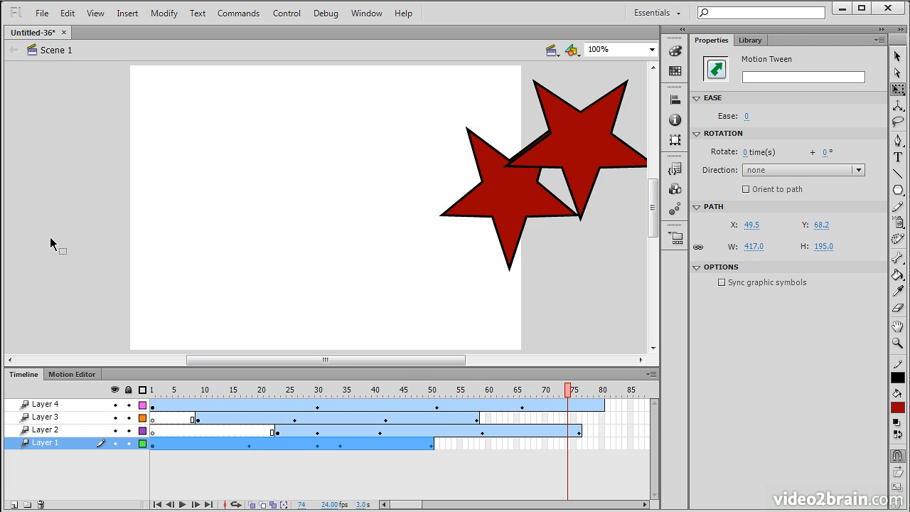